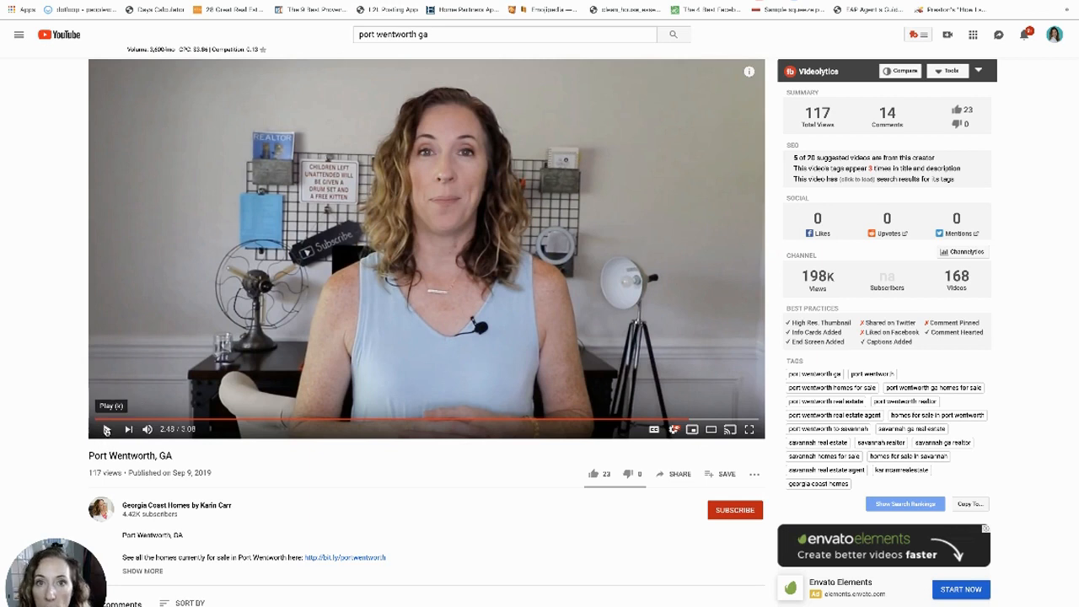
- Play the Port Wentworth video to its end screen, pause it at 2:52, and capture a screenshot of the video frame
left_click(106, 430)
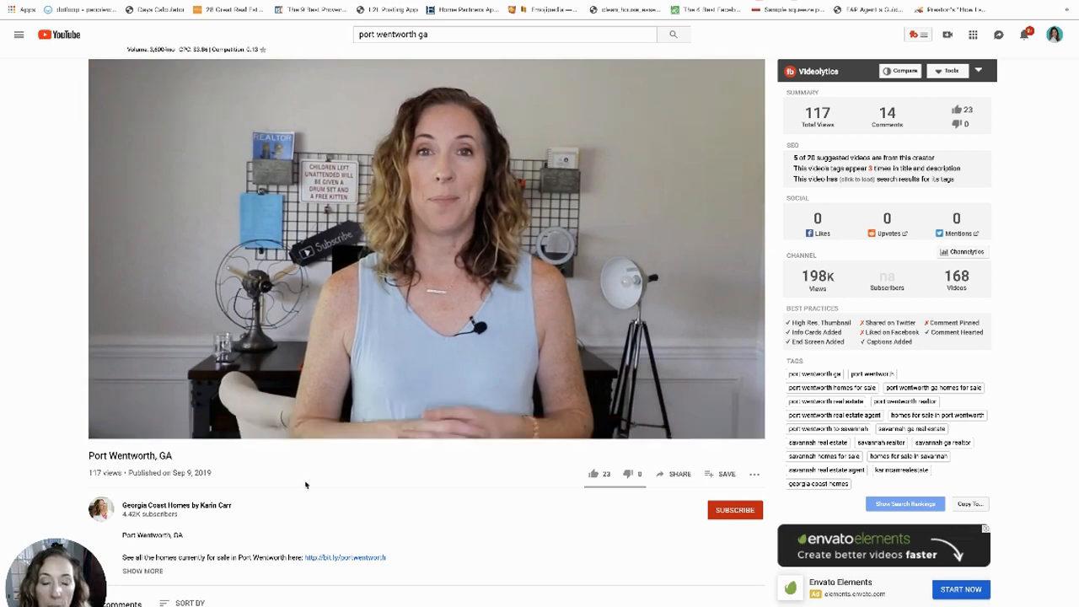
left_click(107, 429)
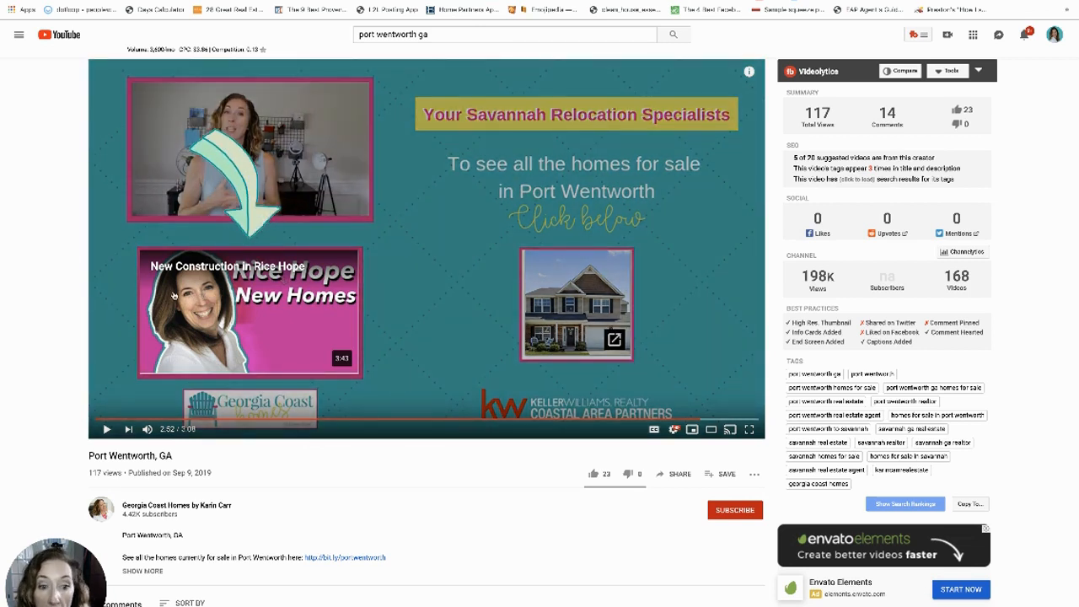
mouse_move(628, 299)
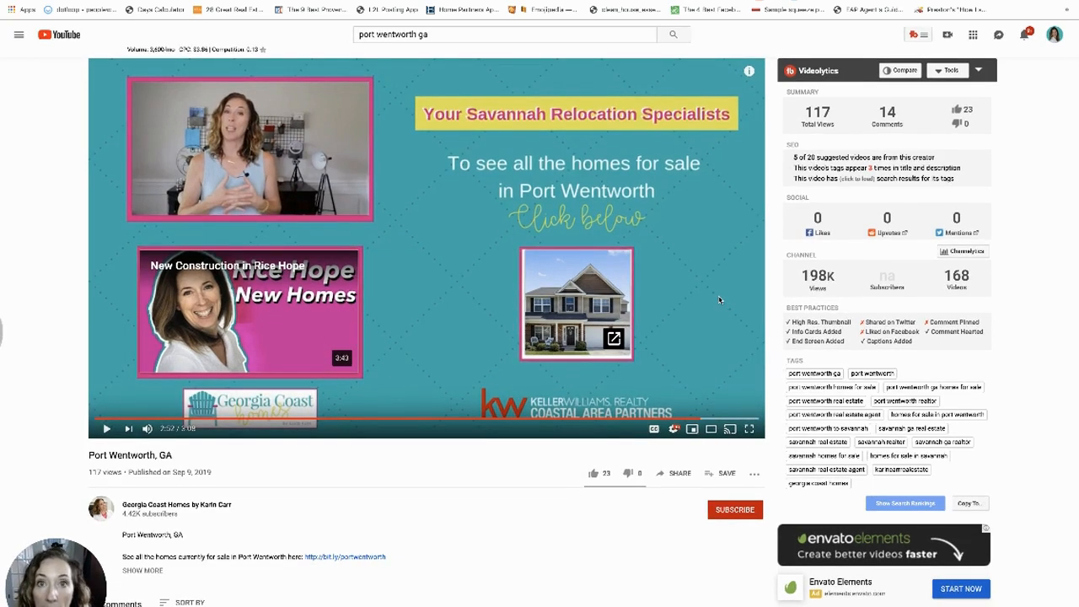
mouse_move(577, 302)
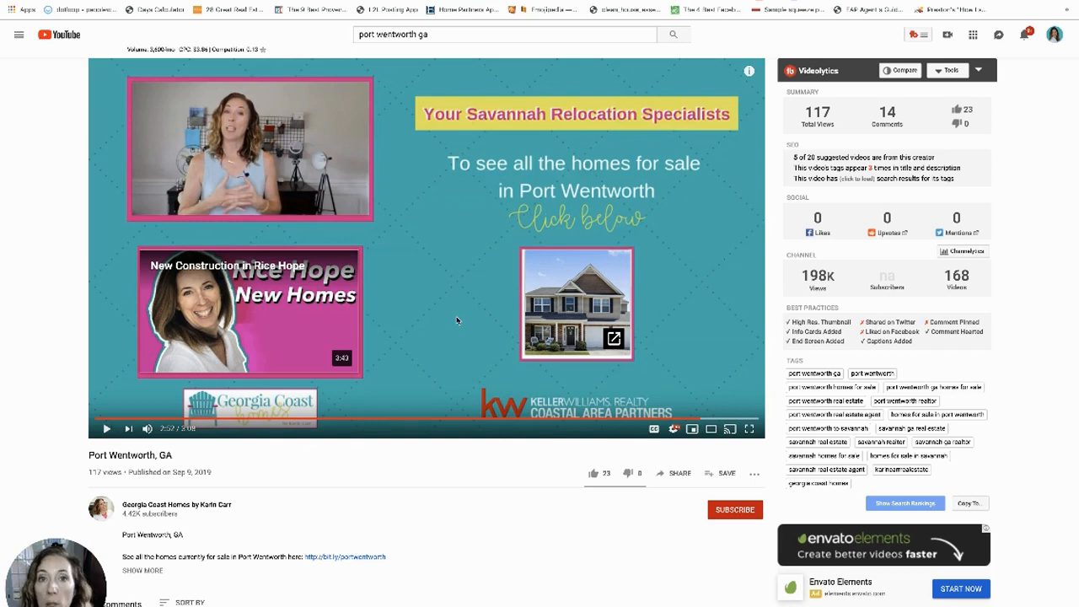
mouse_move(567, 329)
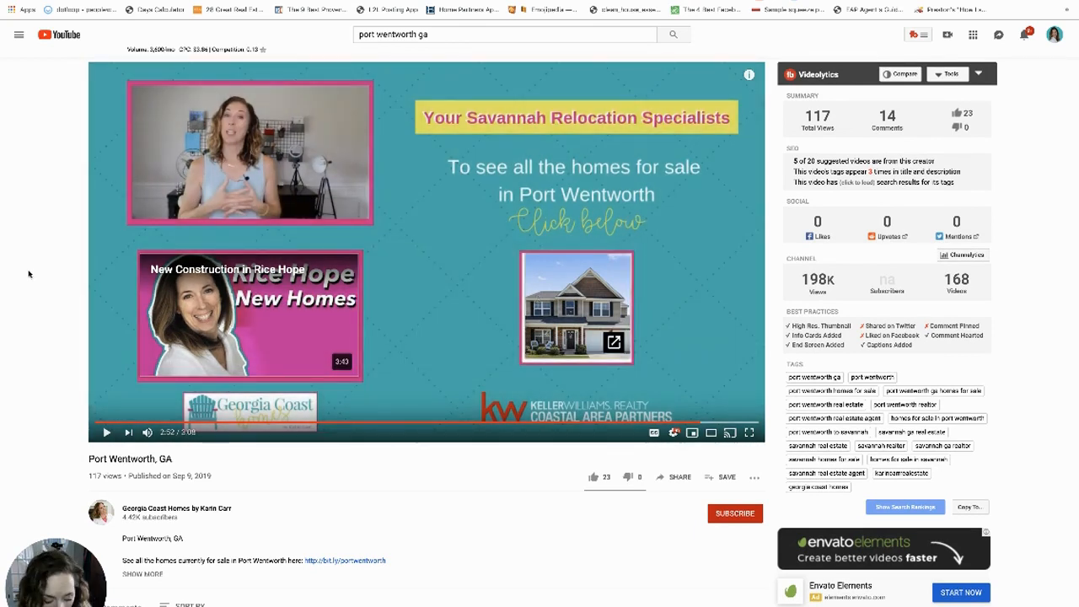
key("super+shift+4")
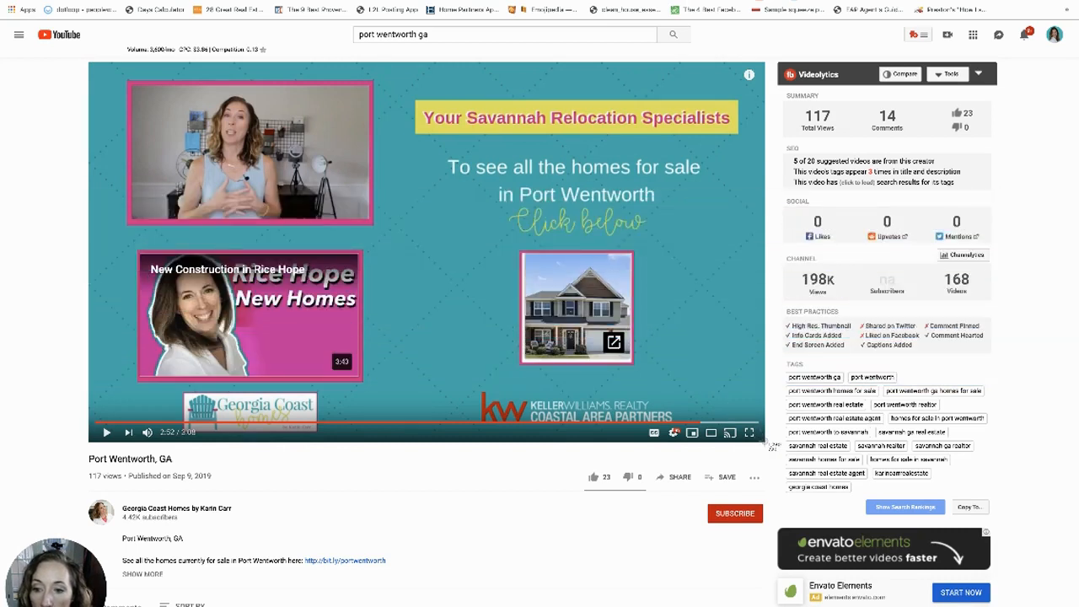
left_click_drag(766, 442, 766, 443)
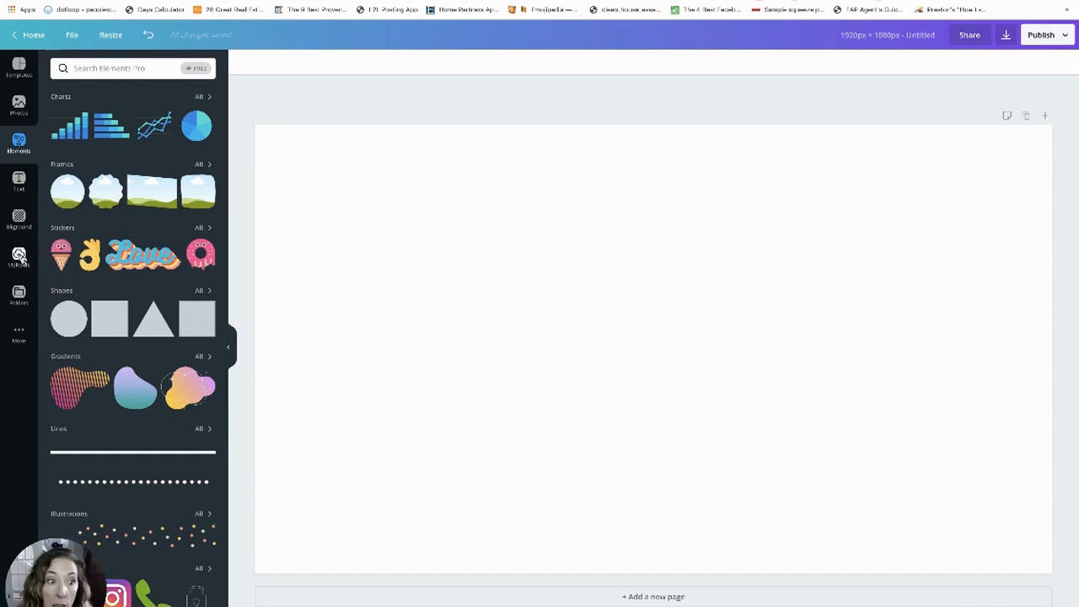
- In Canva, place the uploaded end-screen screenshot on the blank 1920 x 1080 px page and scale it to fill the page
left_click(19, 256)
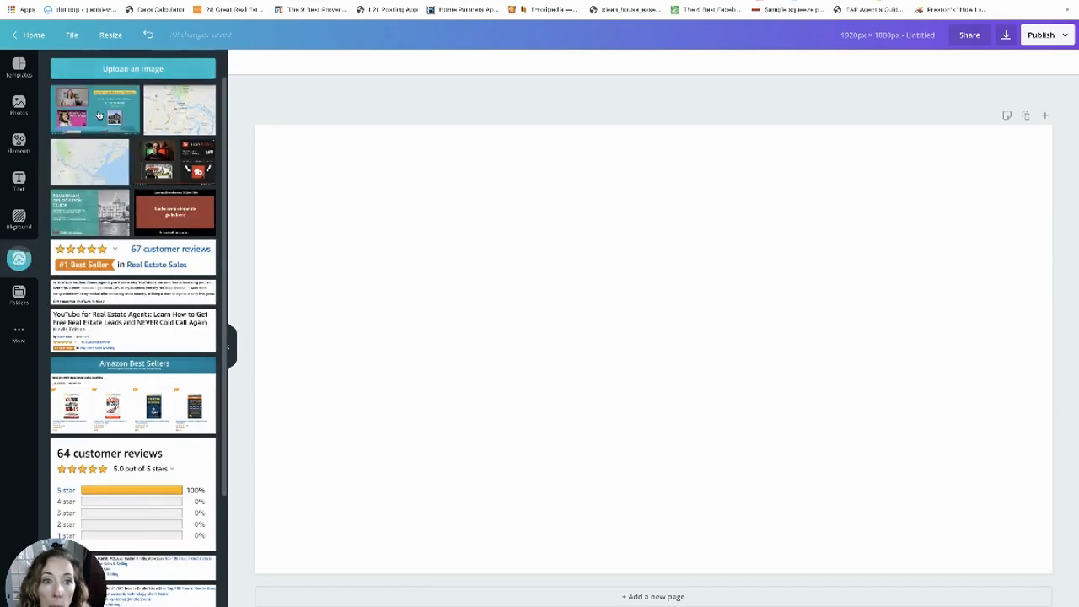
left_click(99, 116)
left_click_drag(320, 169, 255, 131)
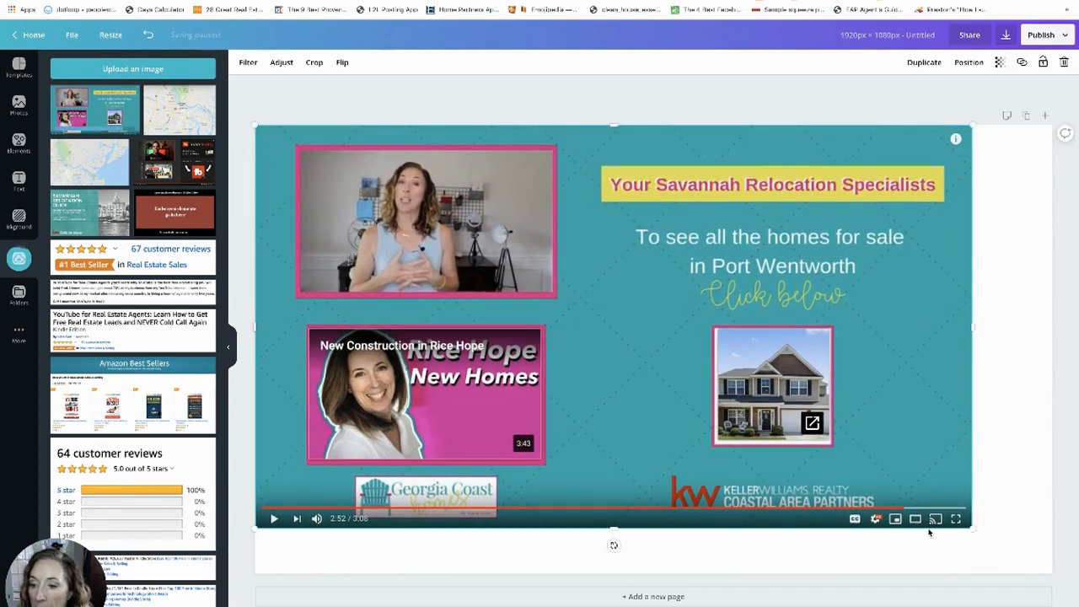
left_click_drag(971, 528, 1053, 574)
- Set the transparency of the end-screen screenshot to about 40
left_click(1000, 63)
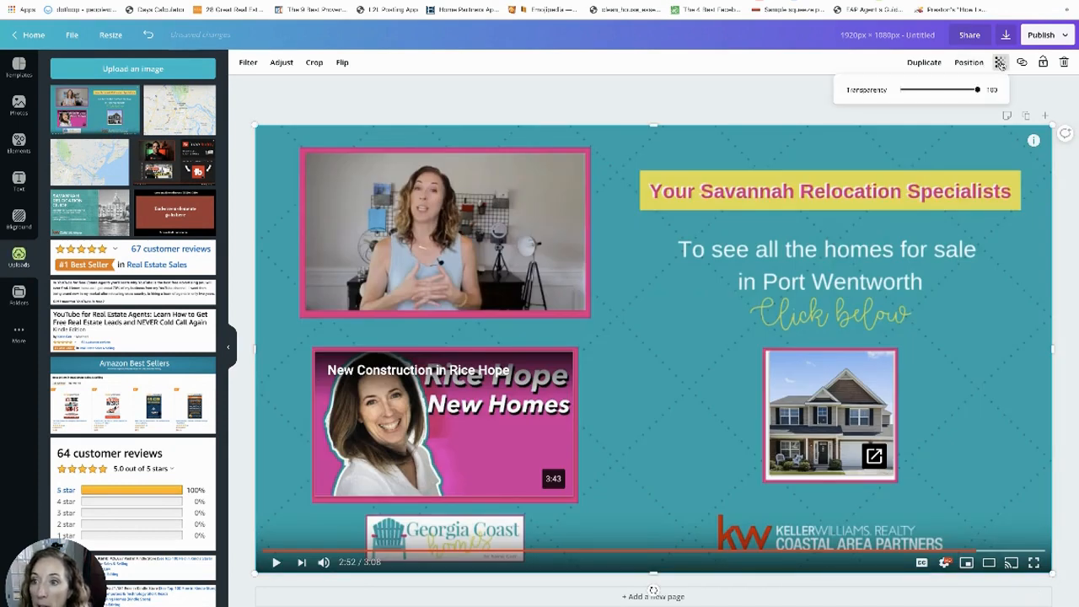
left_click_drag(977, 89, 931, 90)
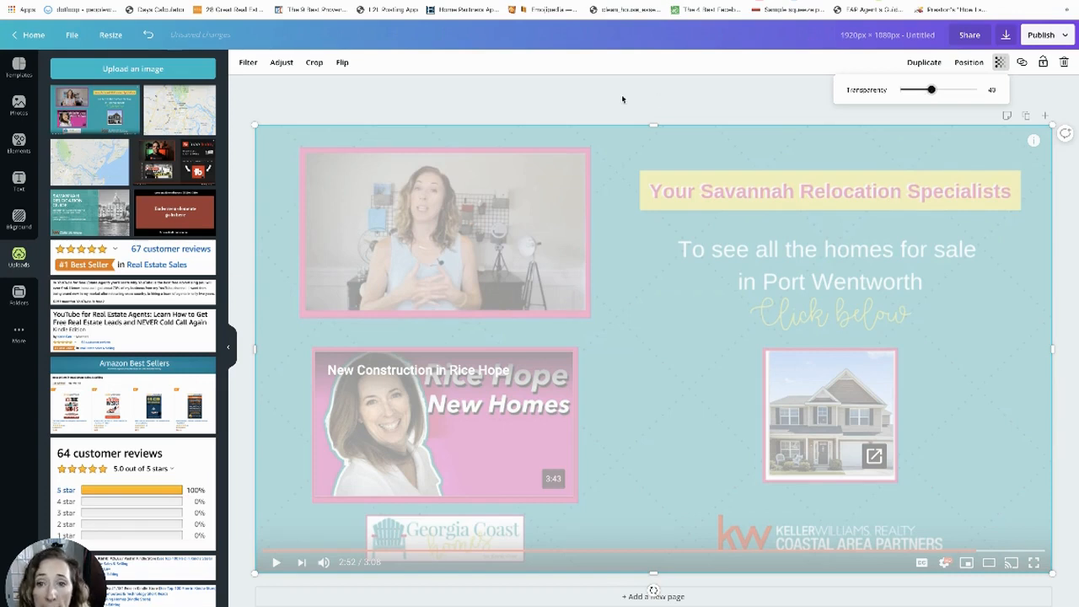
left_click(622, 99)
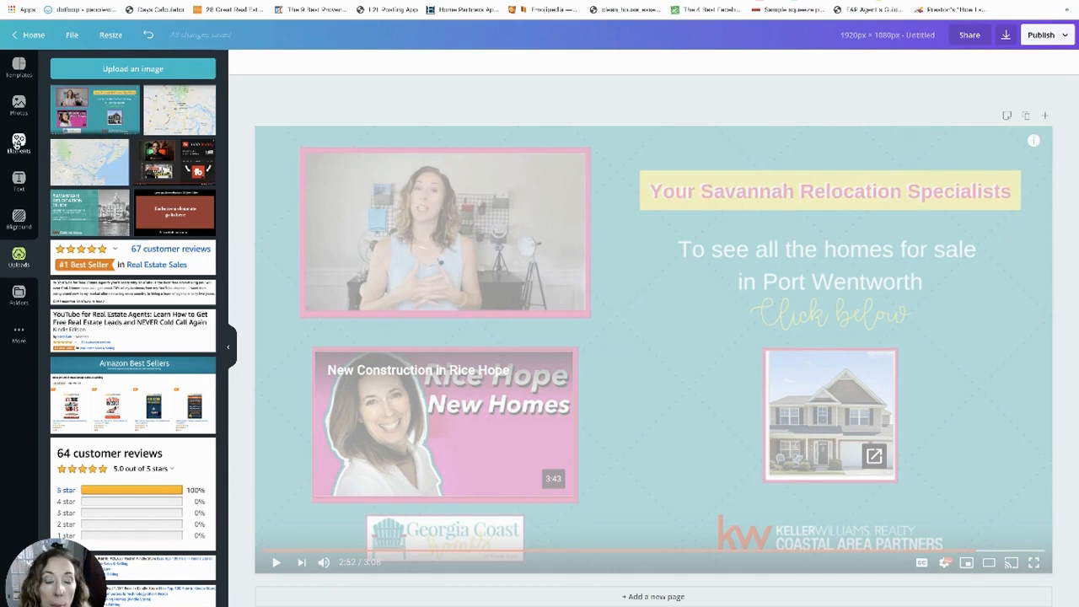
- Add a square shape and resize it into a rectangle that exactly covers the presenter's video frame in the screenshot
left_click(16, 145)
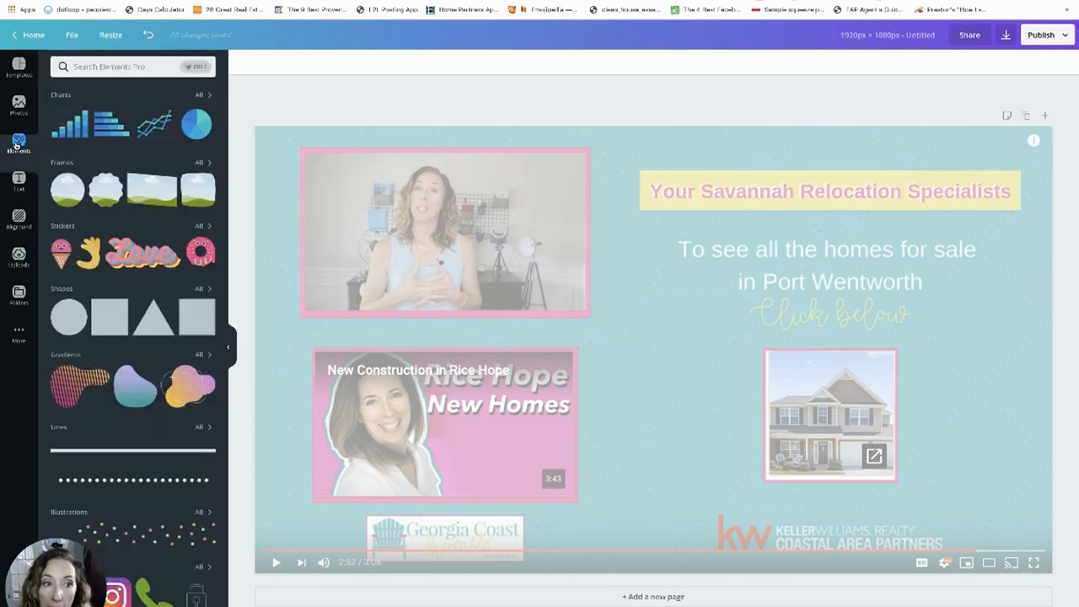
left_click(117, 323)
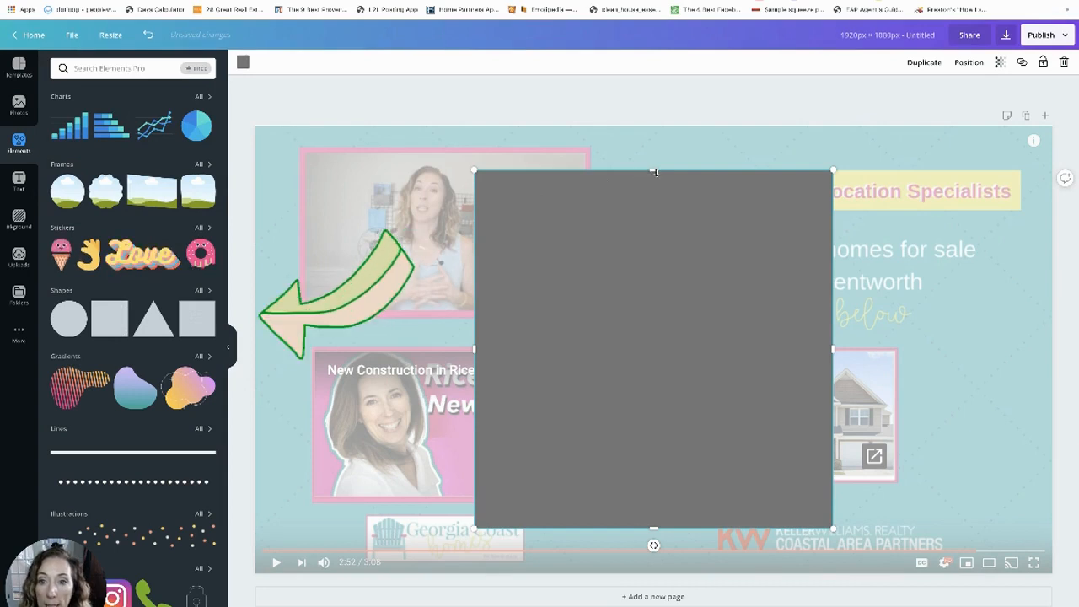
left_click_drag(652, 171, 652, 339)
left_click_drag(605, 378, 432, 192)
left_click_drag(656, 244, 591, 239)
mouse_move(444, 338)
left_mouse_down()
mouse_move(447, 309)
mouse_move(448, 321)
left_mouse_up()
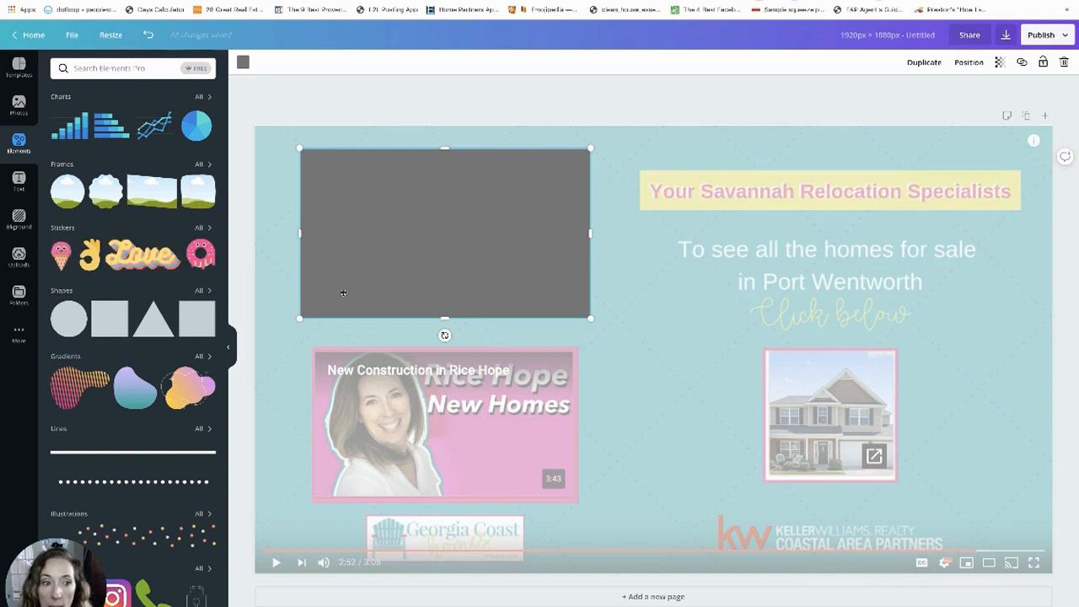
- Add a second square shape and fit it over the New Construction in Rice Hope video thumbnail
left_click(110, 318)
left_click_drag(654, 170, 655, 374)
left_click_drag(634, 414, 472, 386)
left_click_drag(674, 427, 578, 419)
mouse_move(578, 501)
left_mouse_down()
mouse_move(570, 493)
mouse_move(580, 499)
left_mouse_up()
left_click_drag(445, 347, 444, 345)
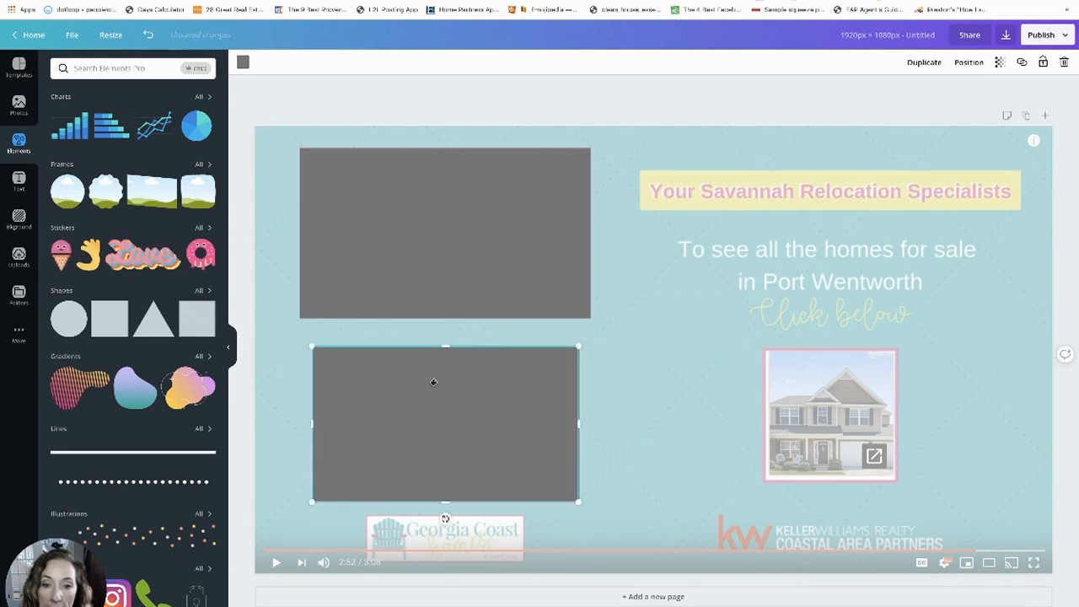
- Add a third square shape and shrink it to cover the house picture under the Click below text
left_click(105, 317)
left_click_drag(474, 170, 696, 395)
left_click_drag(751, 472, 815, 430)
left_click_drag(829, 349, 829, 349)
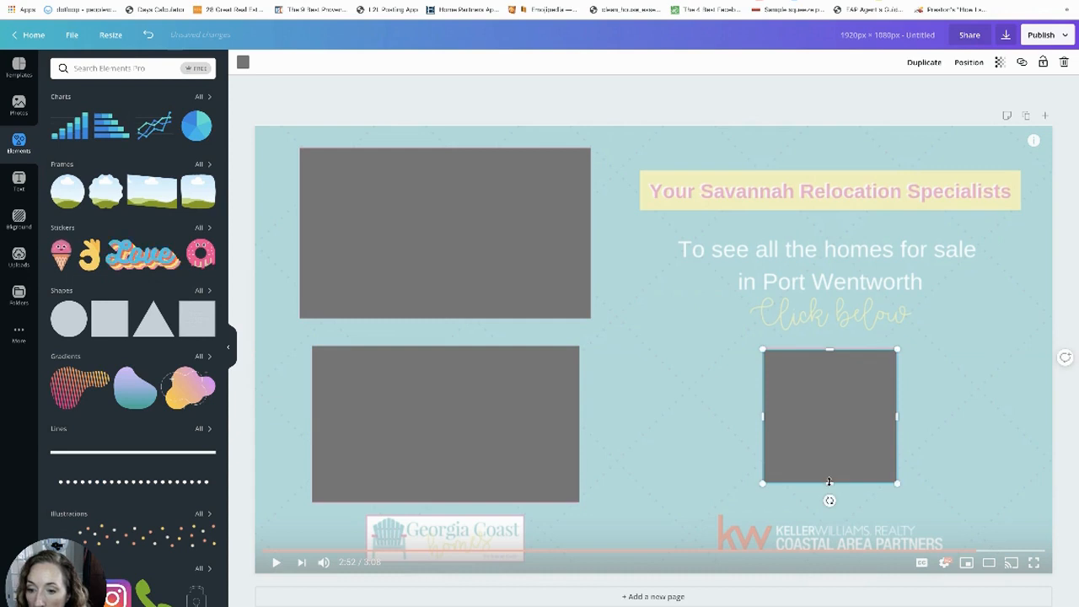
left_click_drag(828, 480, 829, 483)
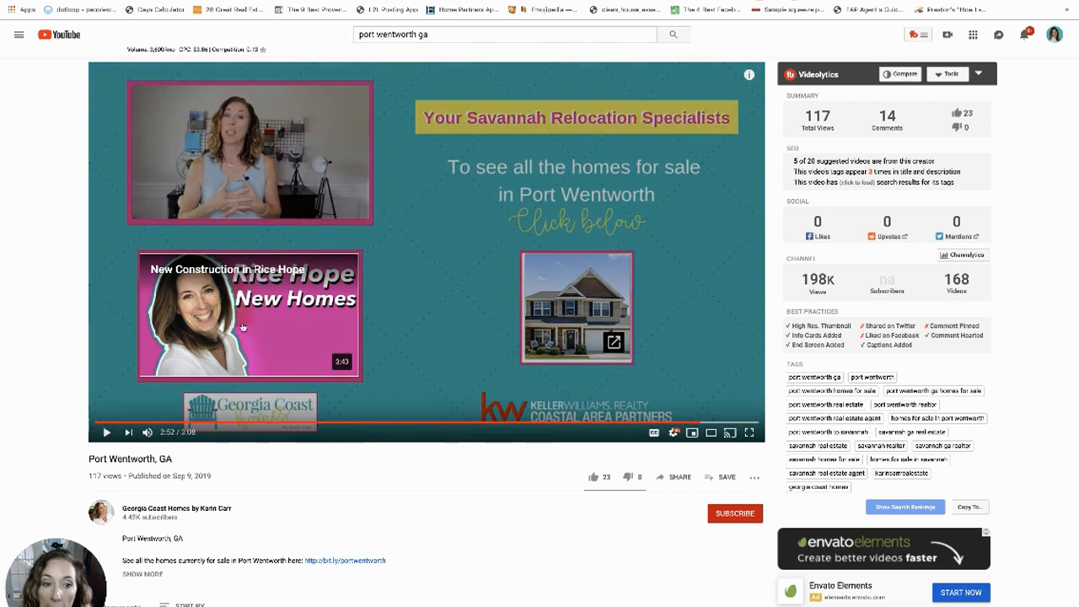
- Delete the faded end-screen screenshot from the page, keeping only the three grey placeholder shapes
mouse_move(590, 327)
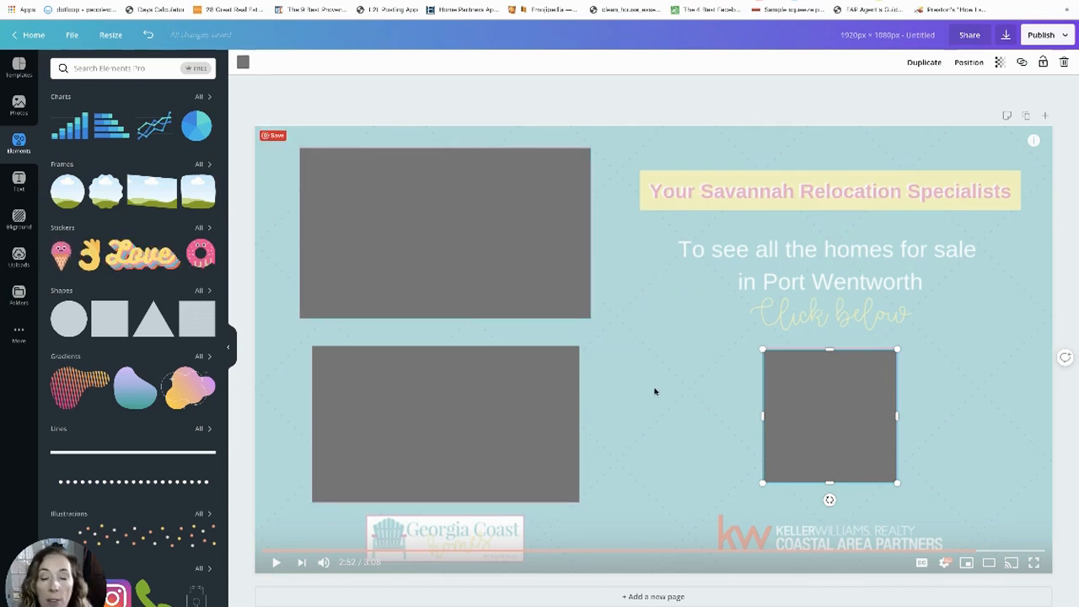
left_click(671, 354)
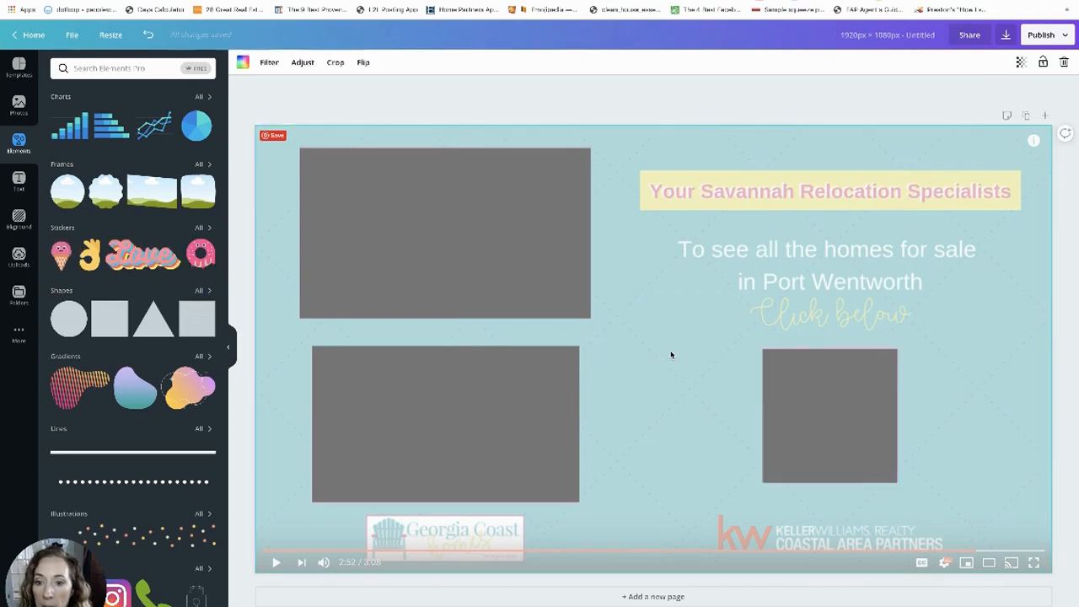
key("Delete")
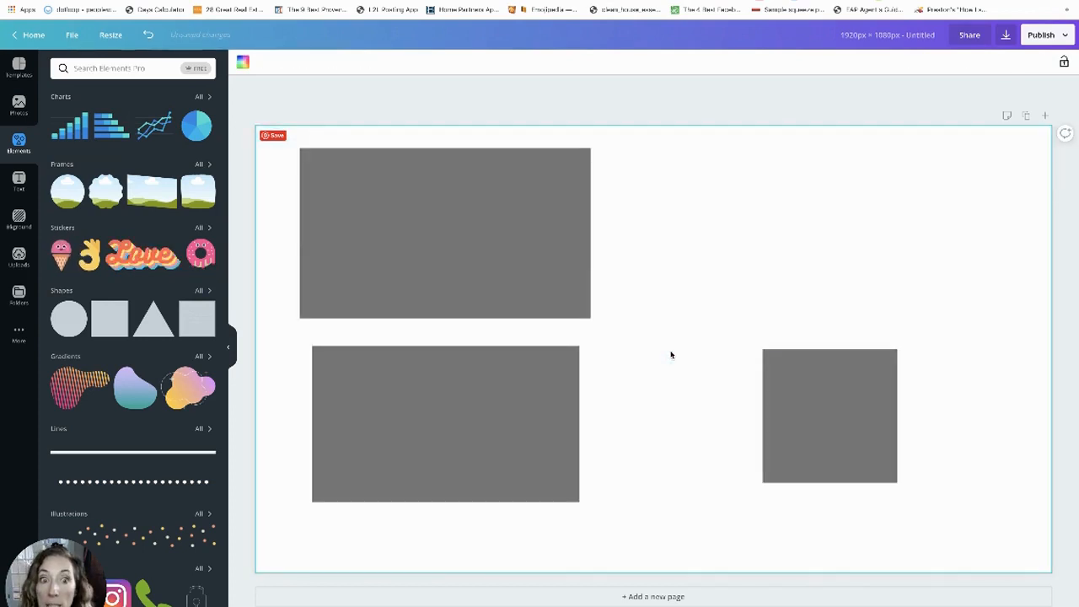
left_click(680, 105)
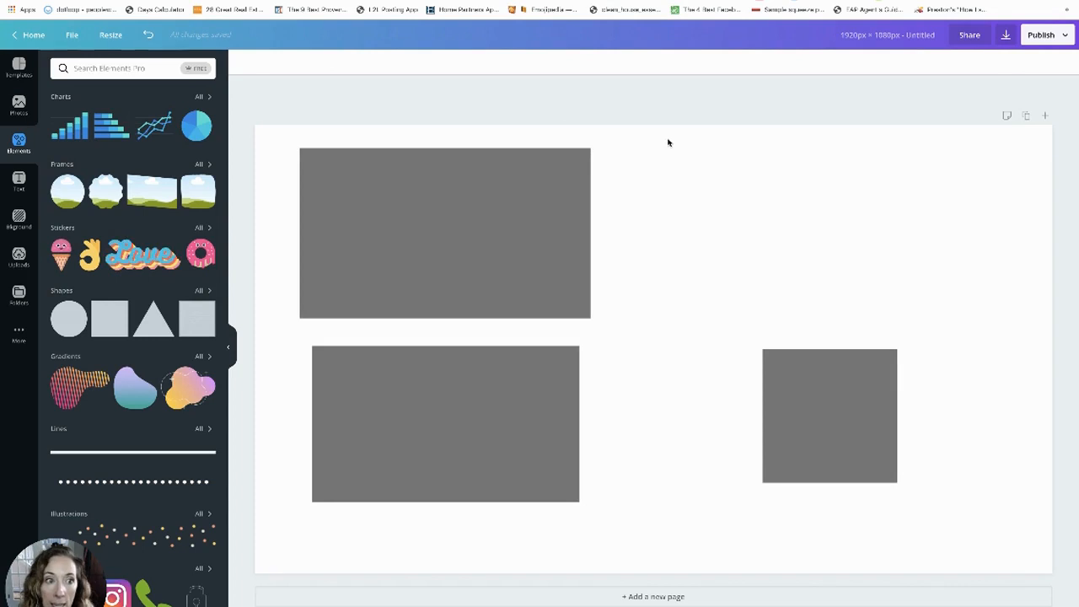
- Try teal, pink and yellow page backgrounds, and settle on solid black
left_click(19, 219)
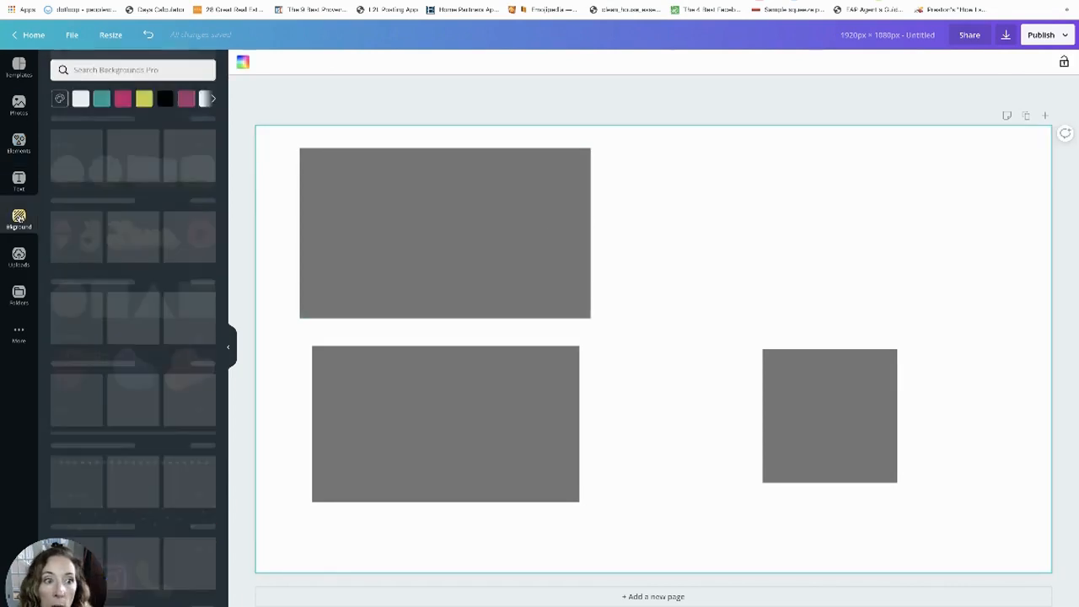
left_click(101, 97)
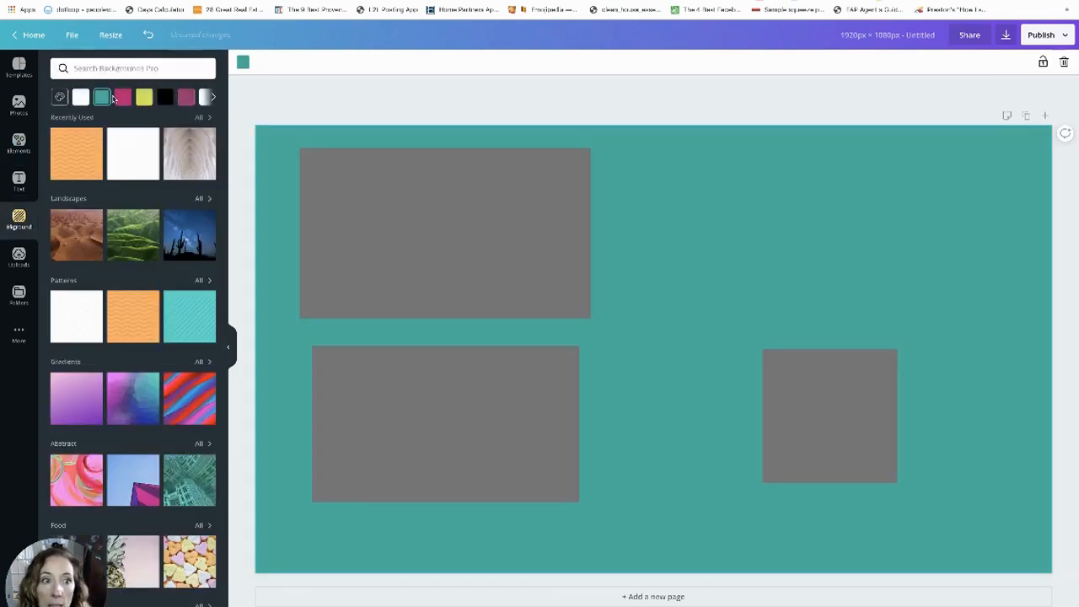
left_click(122, 97)
left_click(143, 98)
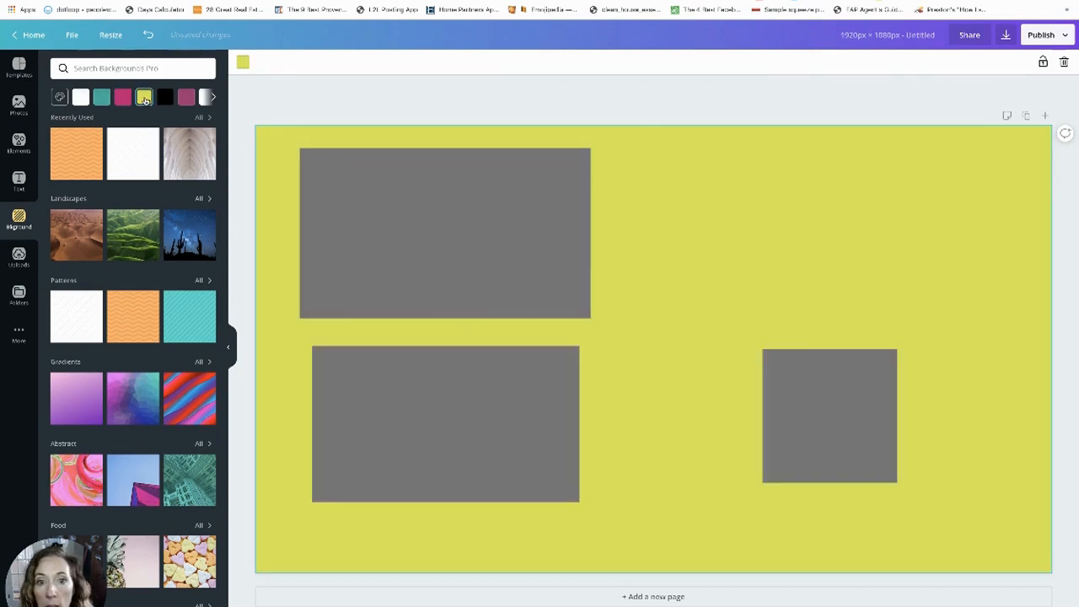
left_click(165, 98)
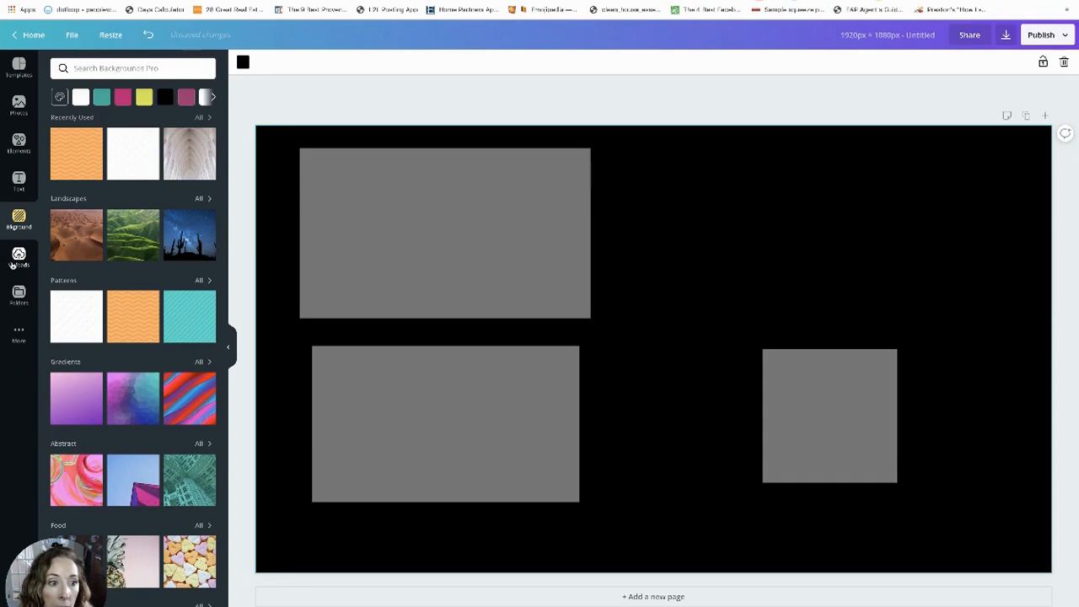
- Add the white Georgia Coast Homes and Keller Williams logo from the Logos folder, shrink it, and place it above the small square
left_click(18, 294)
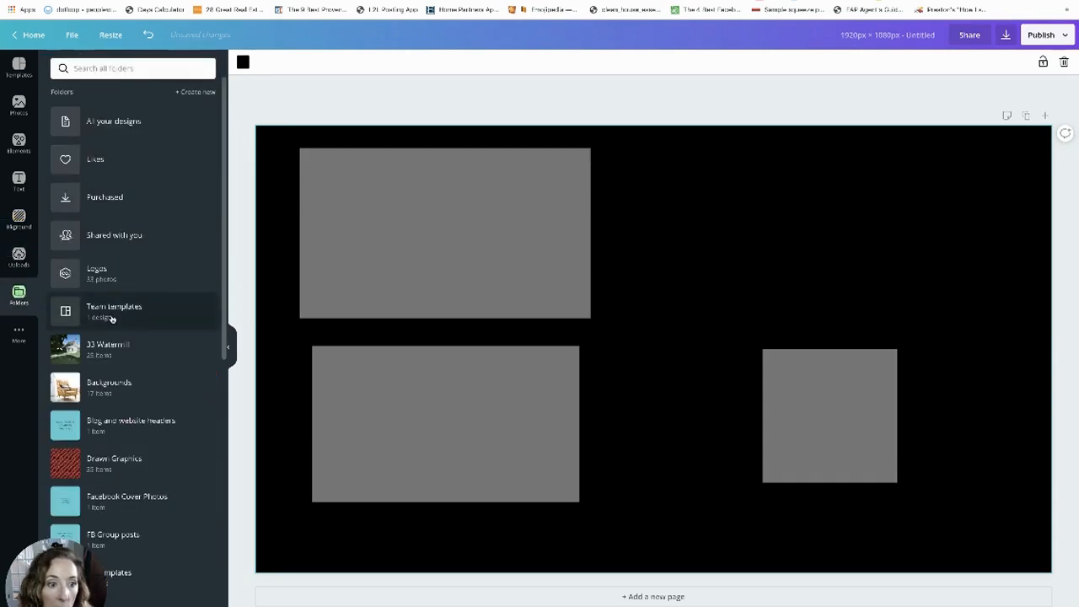
left_click(96, 274)
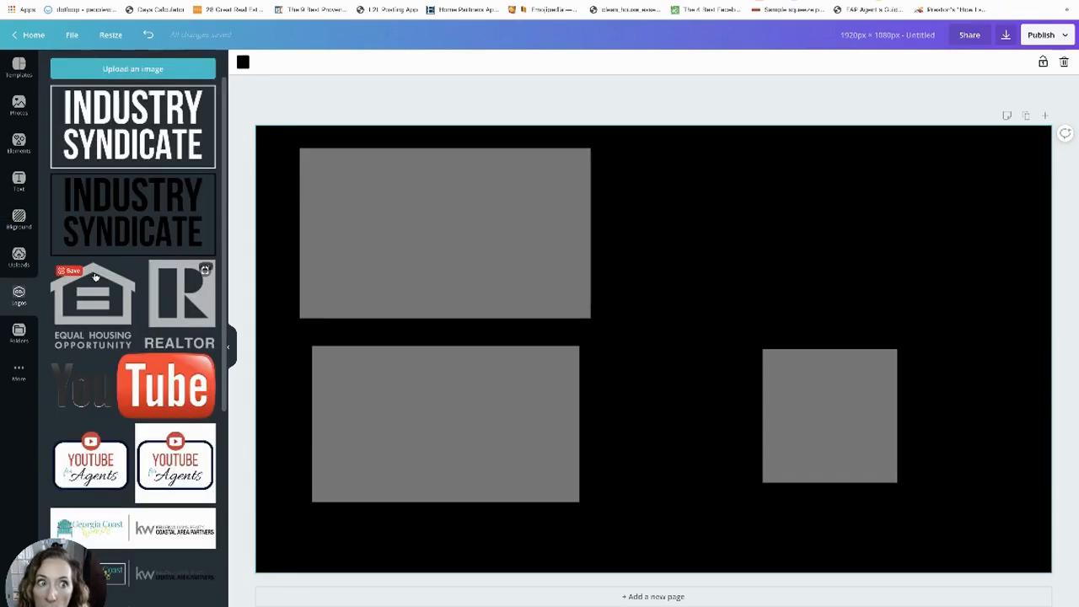
scroll(96, 274, "down", 3)
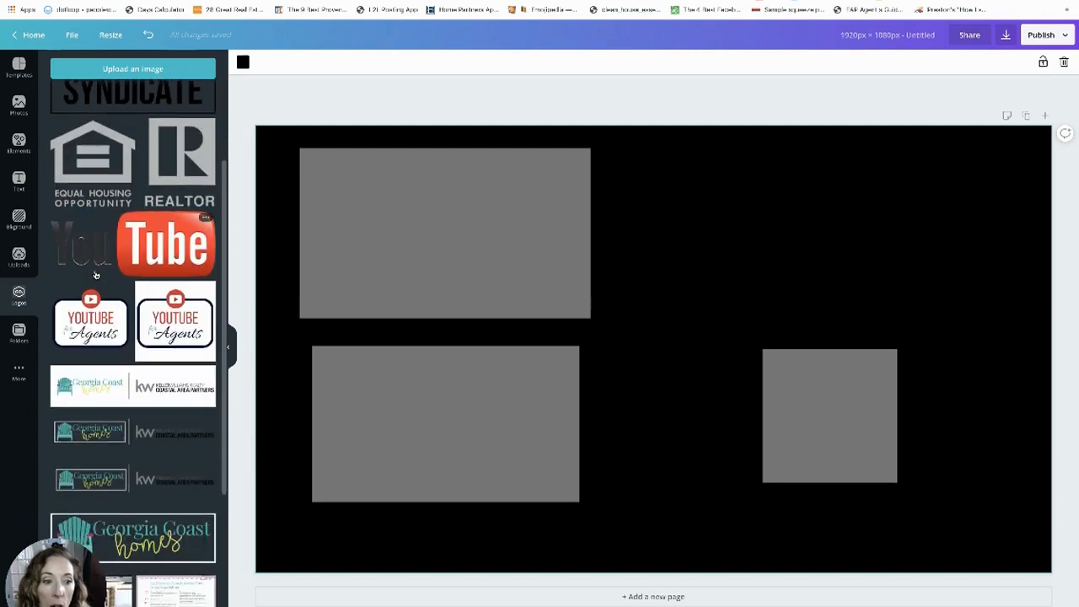
left_click(112, 280)
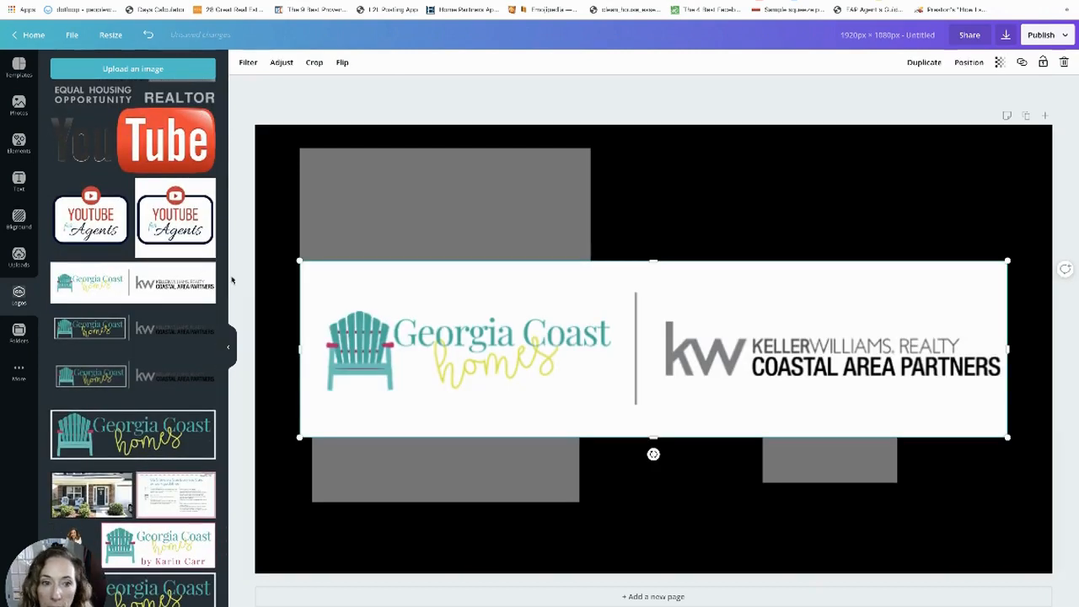
left_click_drag(299, 260, 725, 368)
left_click_drag(868, 375, 831, 173)
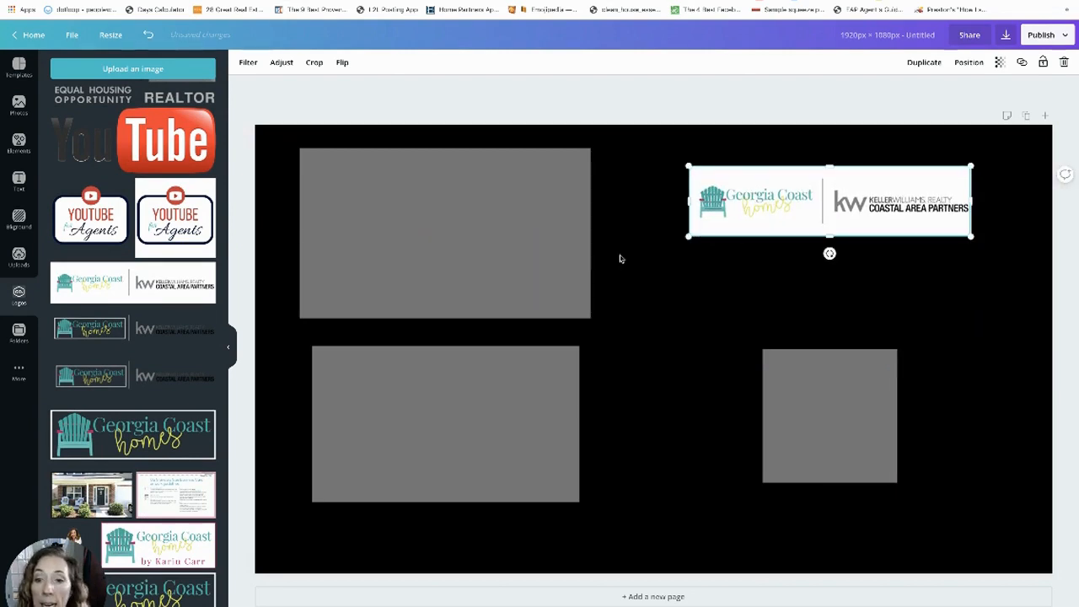
- Name the design "end card template"
left_click(871, 34)
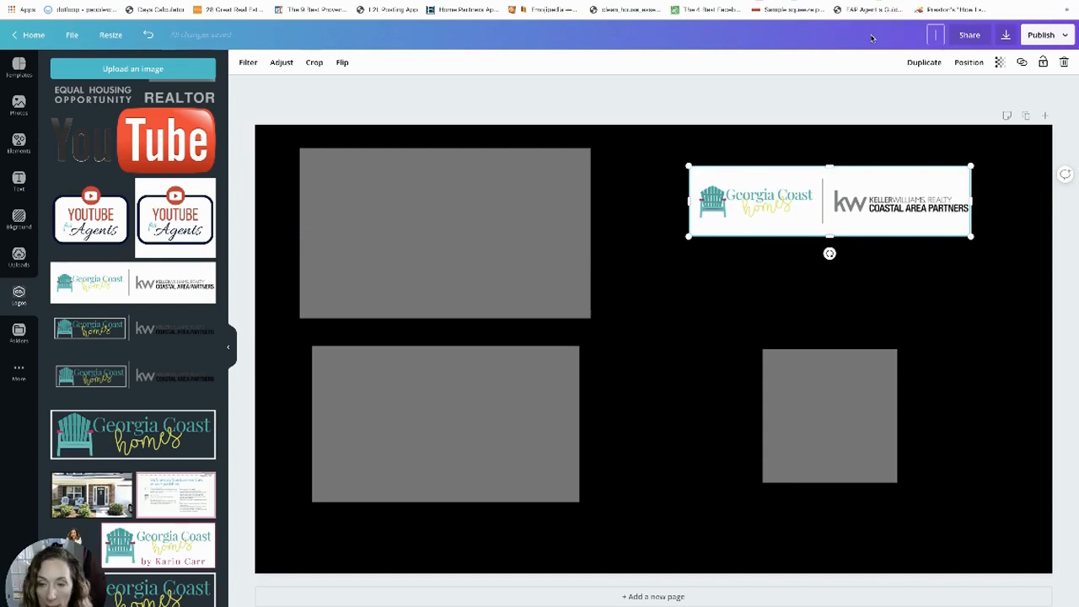
type("end card")
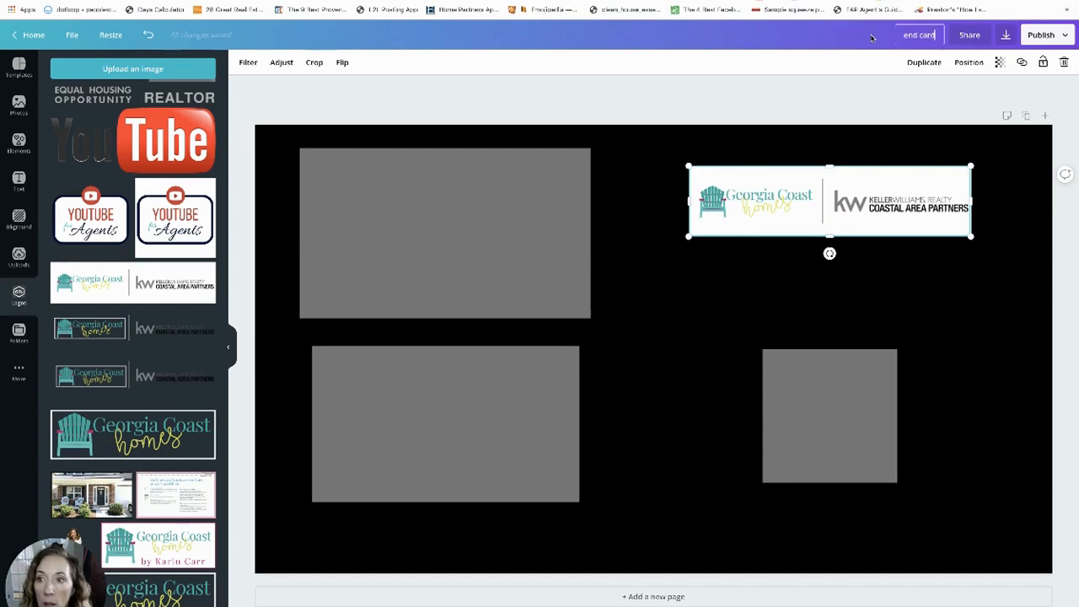
type(" template")
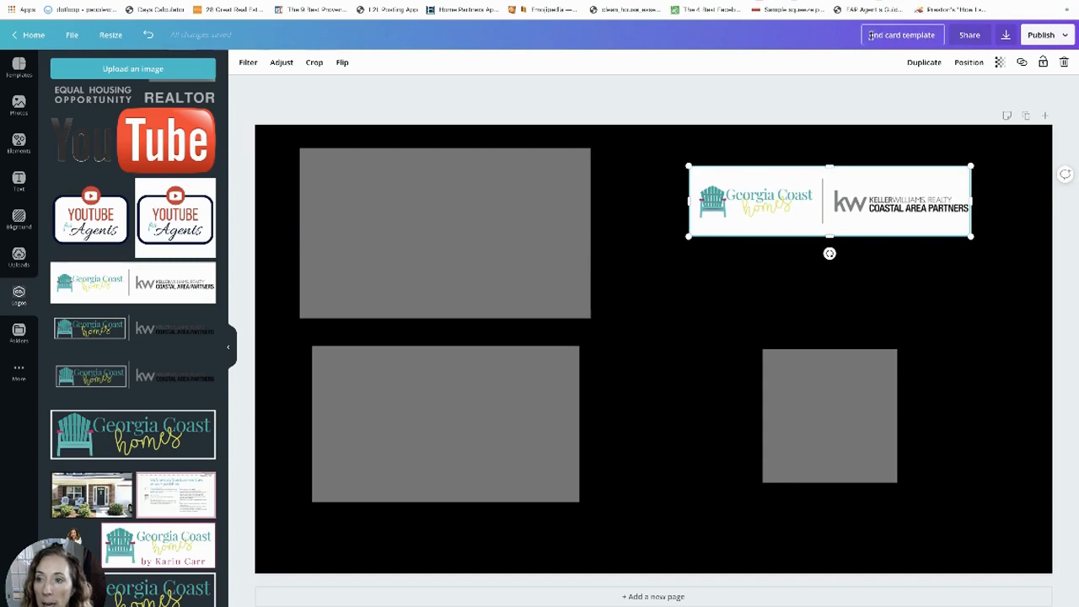
- Download the end card template design as a PNG and dismiss the published notice
left_click(1007, 35)
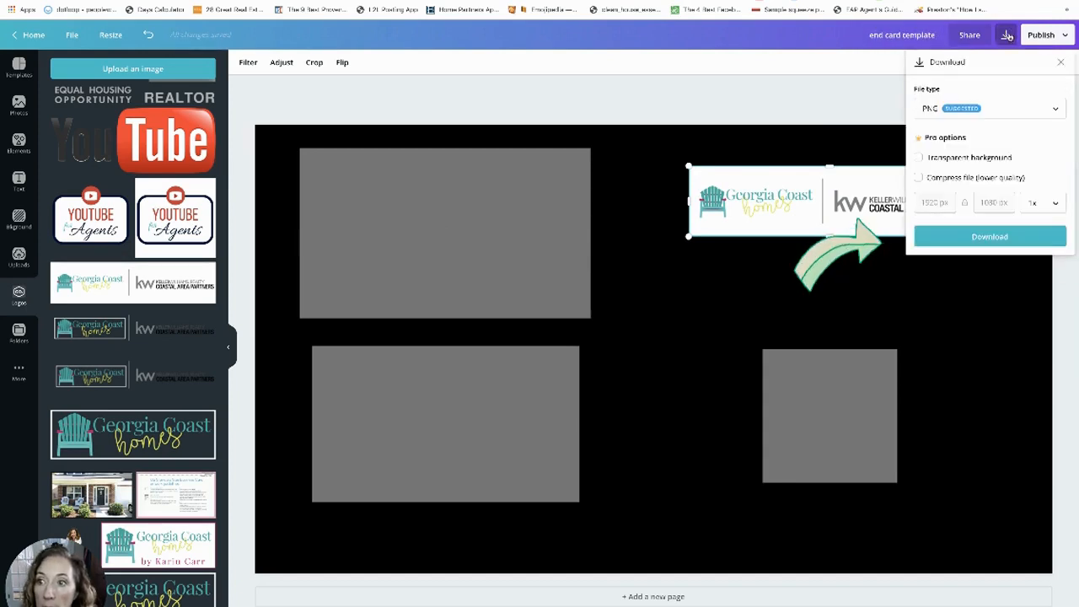
left_click(971, 237)
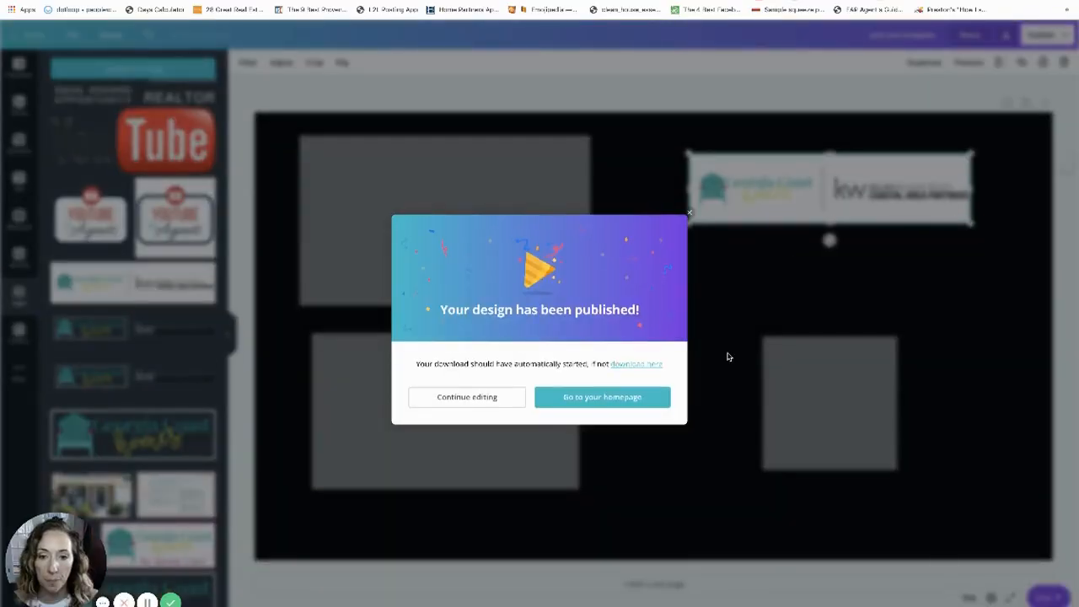
left_click(689, 213)
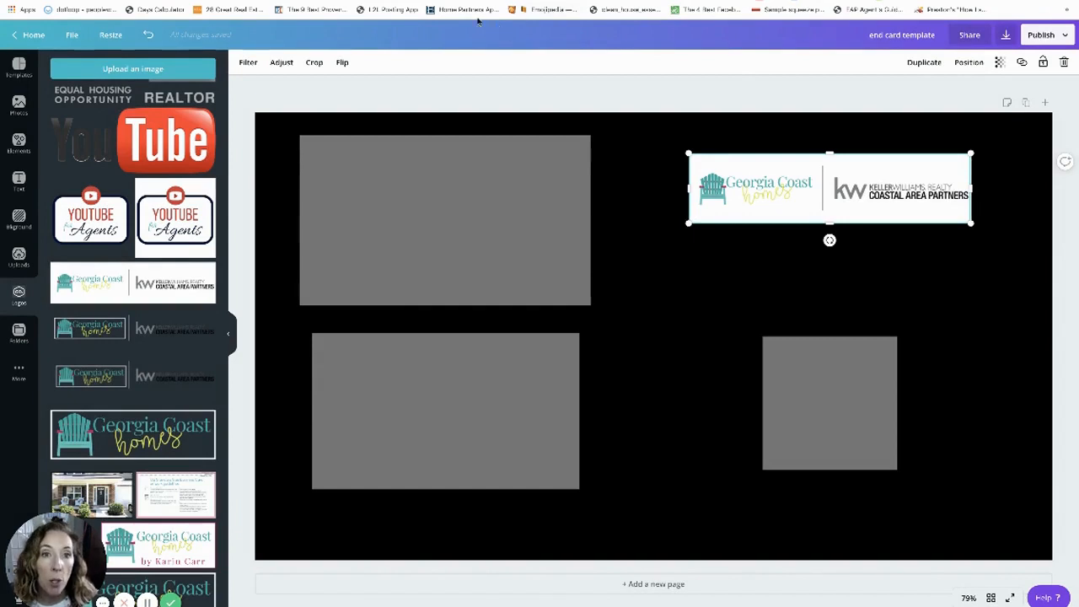
- Switch to WeVideo and start a new blank horizontal 16:9 edit saved in My Project
key("ctrl+t")
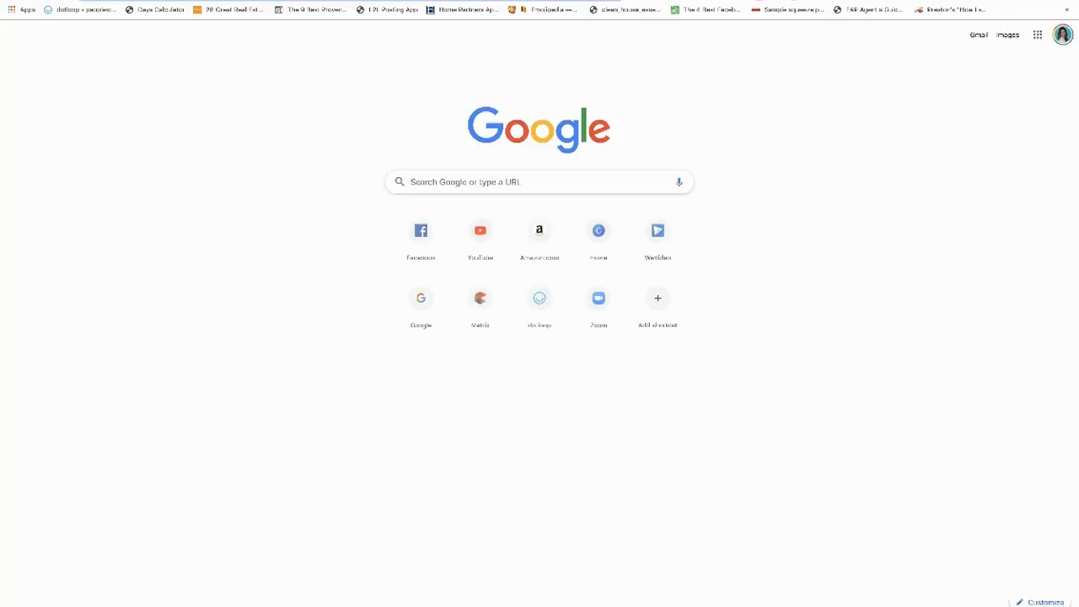
key("ctrl+Tab")
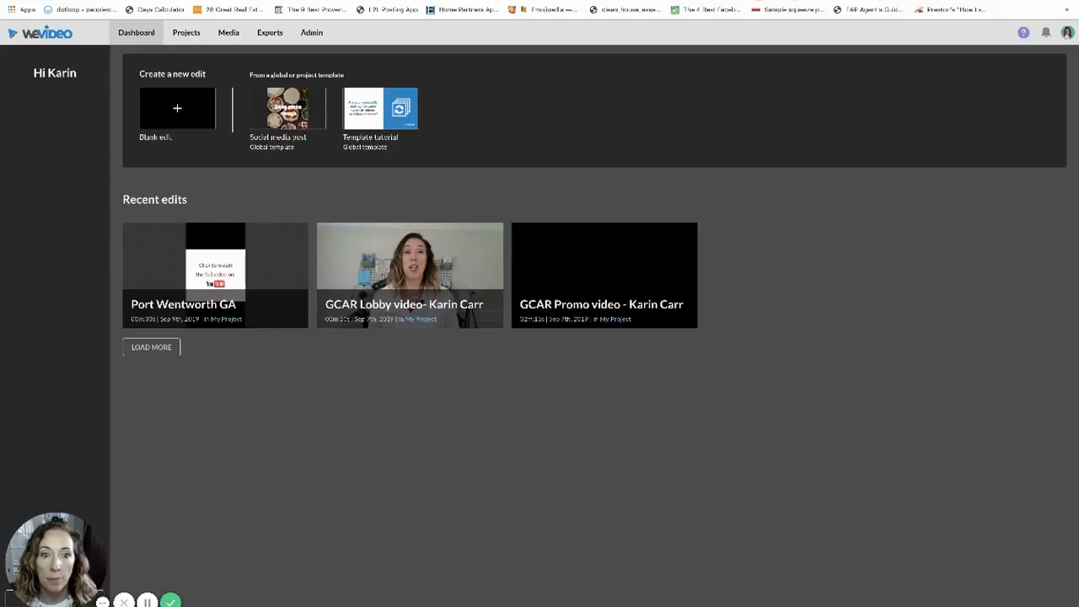
left_click(177, 109)
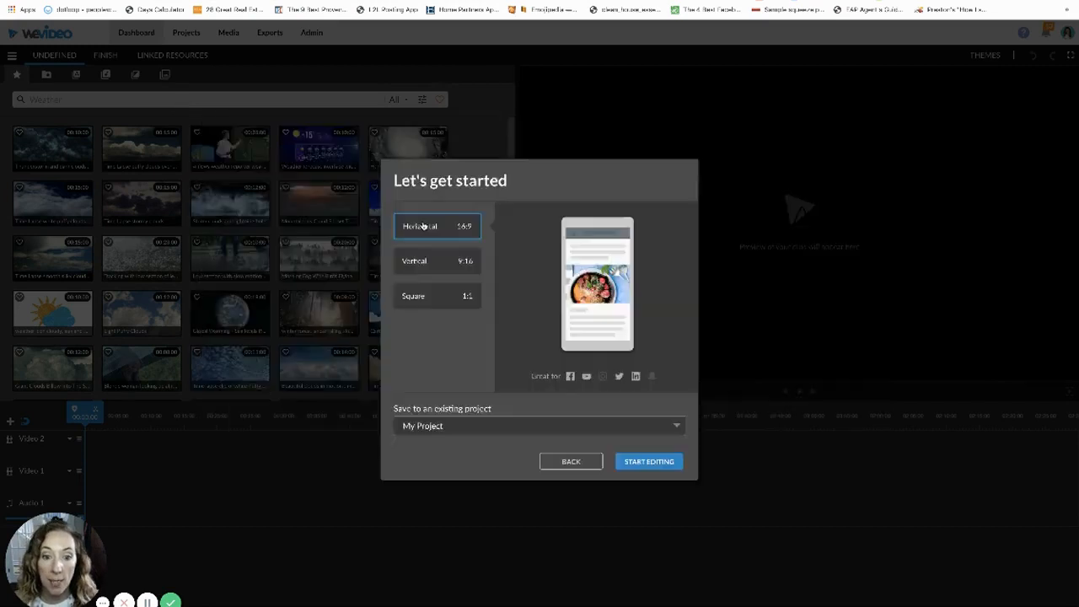
left_click(648, 463)
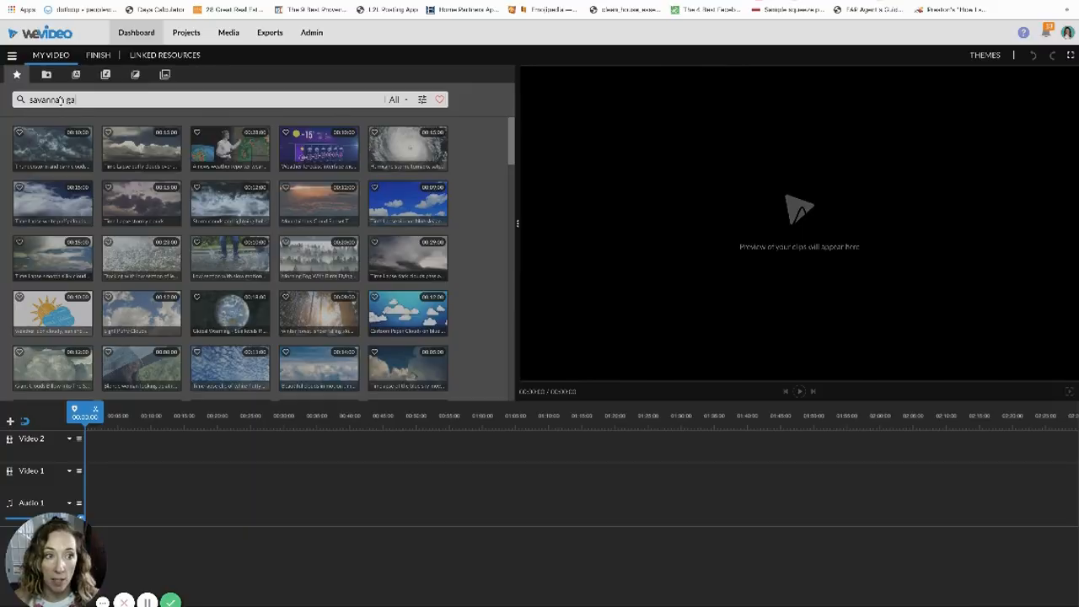
- Search the stock media for "savannah ga" and add the riverfront ferries and light post with Spanish moss clips to Video 1
key("Return")
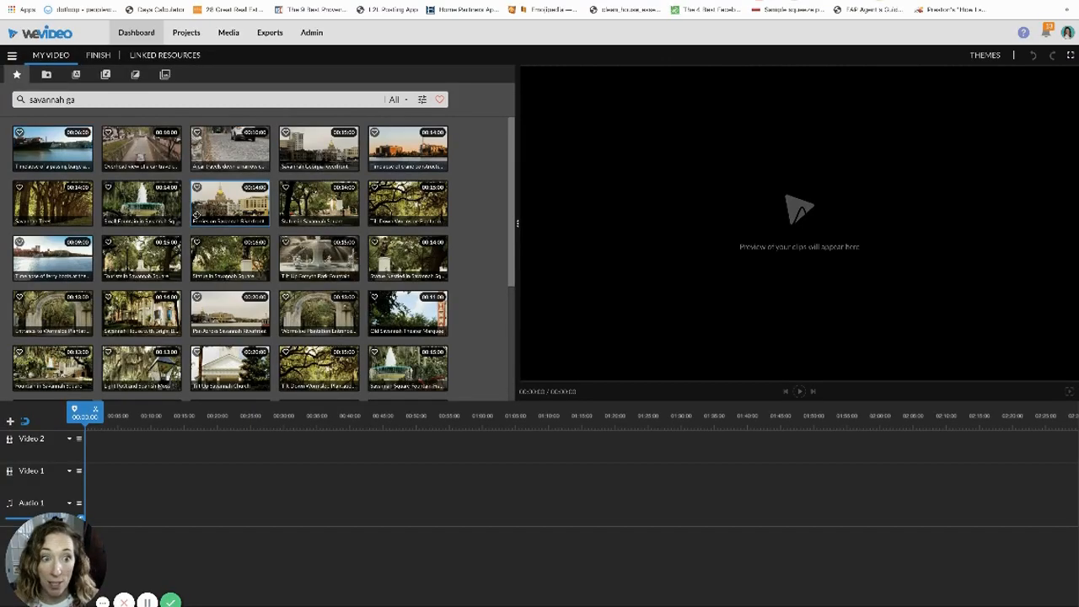
left_click_drag(230, 204, 99, 482)
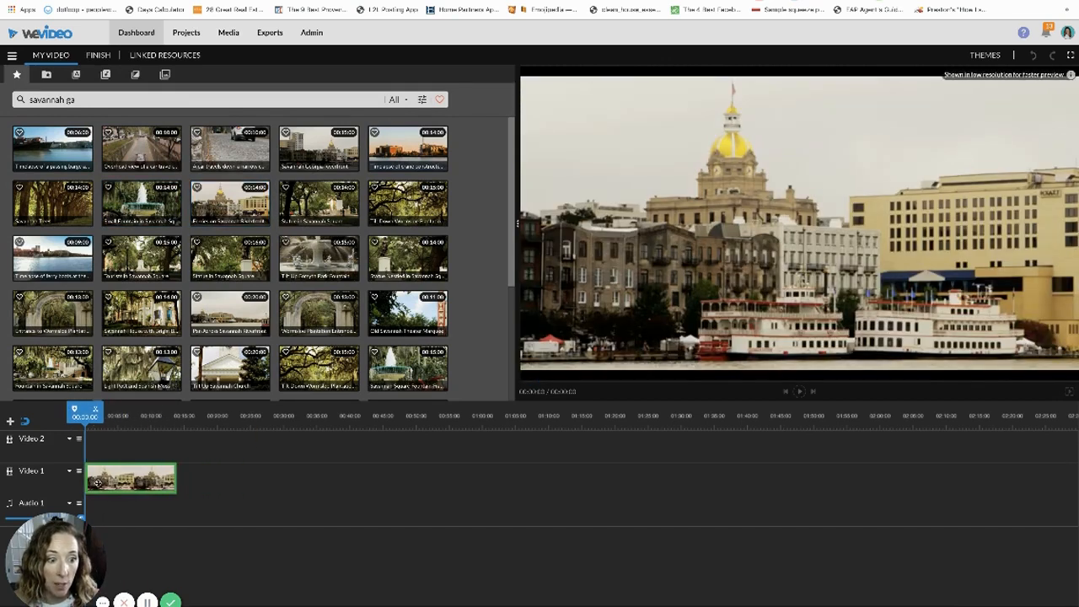
left_click_drag(143, 369, 181, 479)
left_click_drag(153, 420, 196, 421)
key("space")
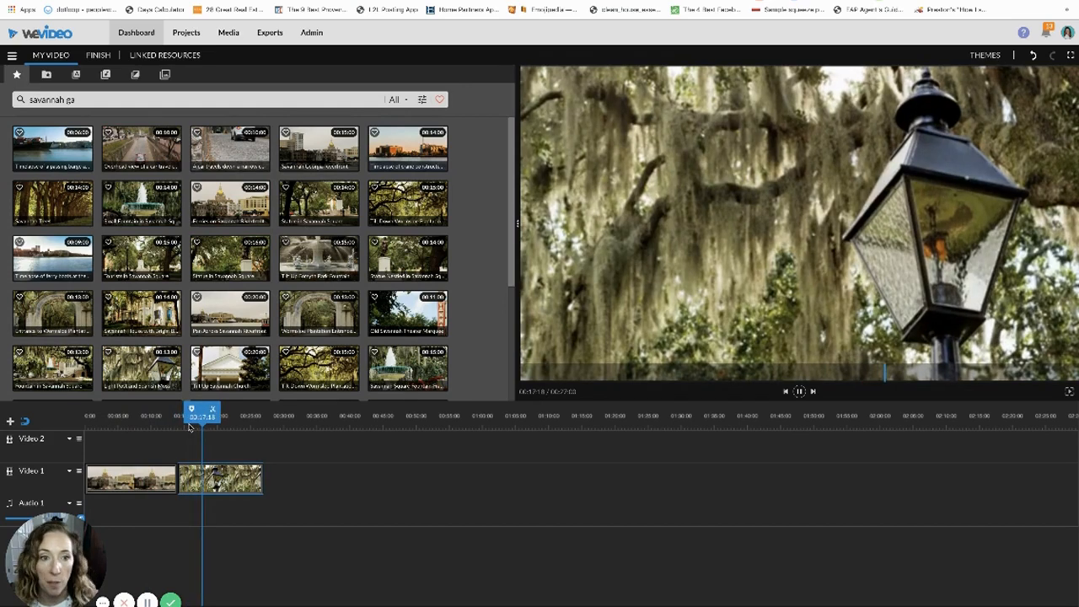
key("space")
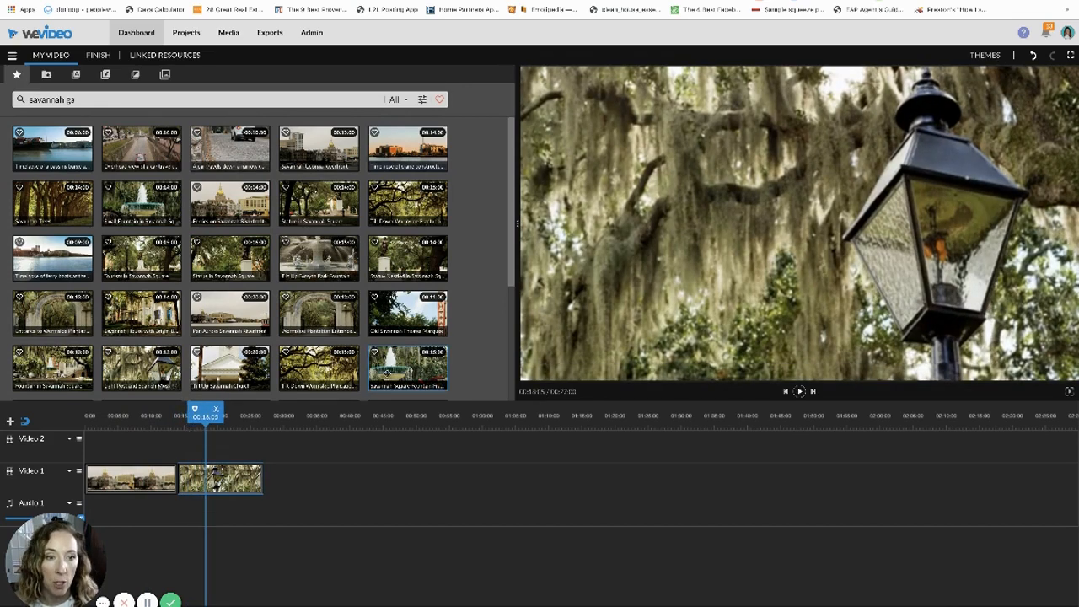
- Filter the stock results to videos, append the passing barge time lapse and small fountain clips to Video 1, and preview them
scroll(372, 371, "down", 2)
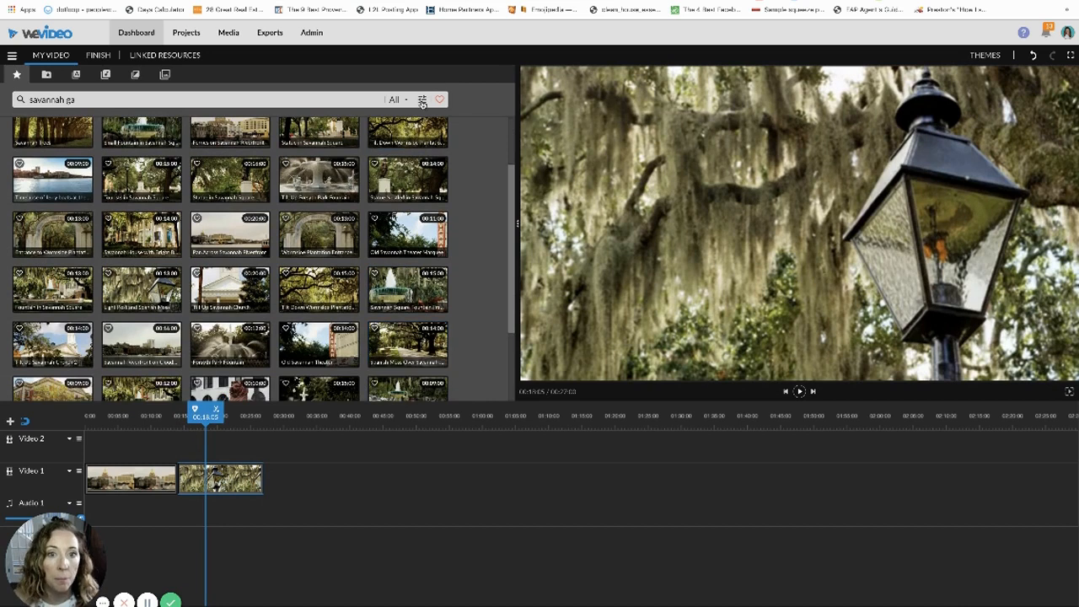
left_click(406, 100)
left_click(408, 135)
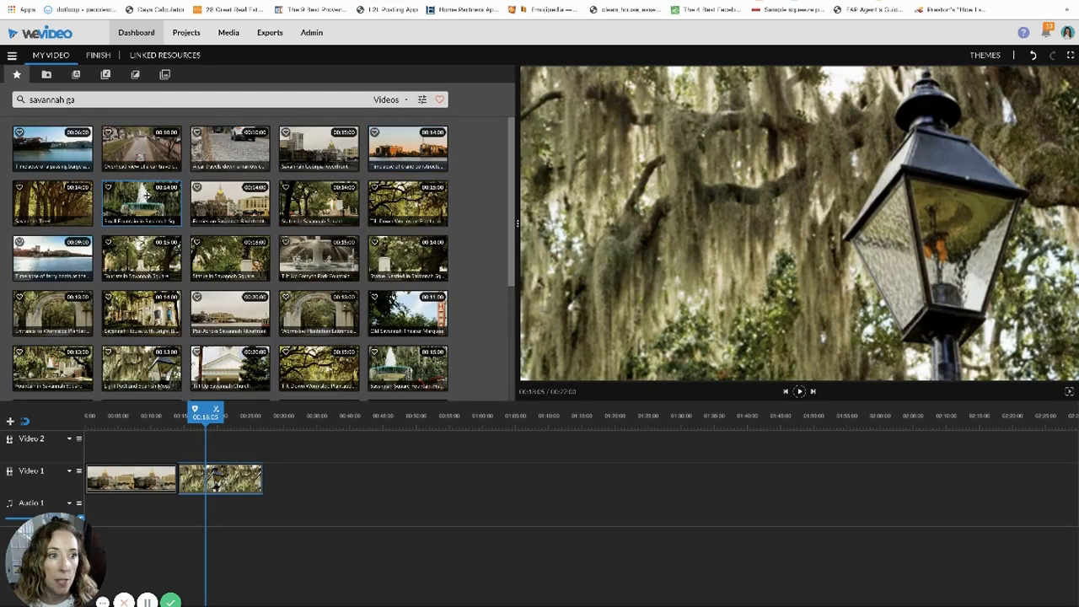
left_click_drag(52, 148, 280, 470)
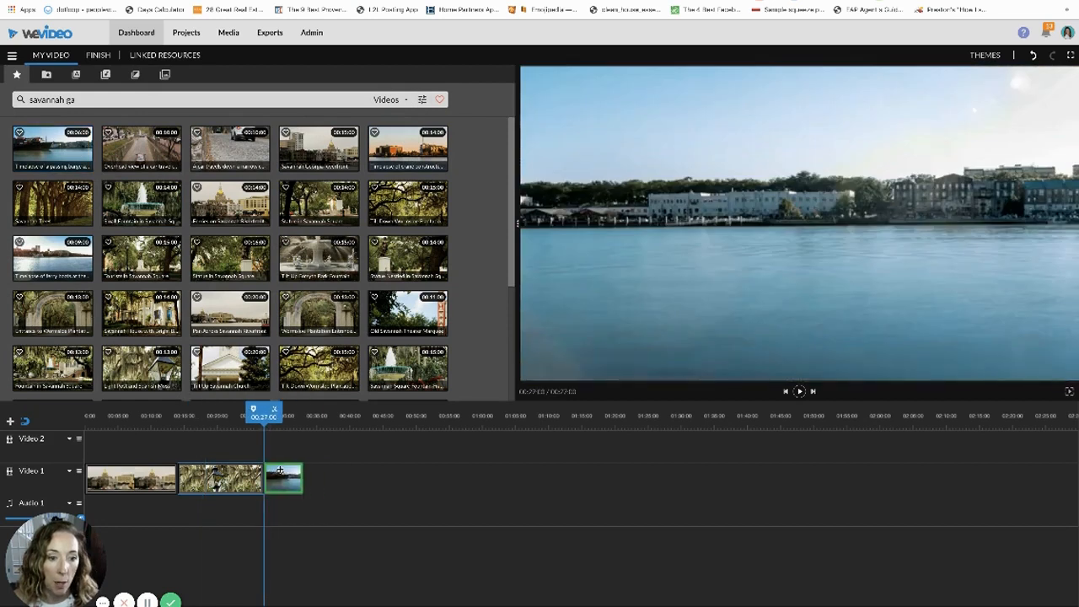
left_click_drag(155, 211, 319, 475)
left_click_drag(295, 415, 269, 415)
key("space")
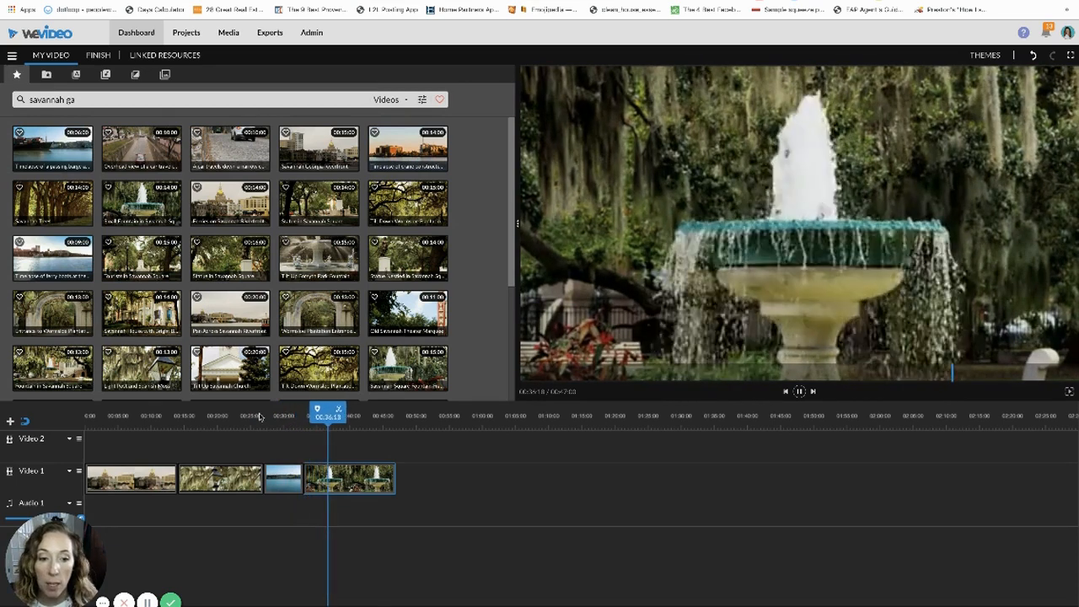
key("space")
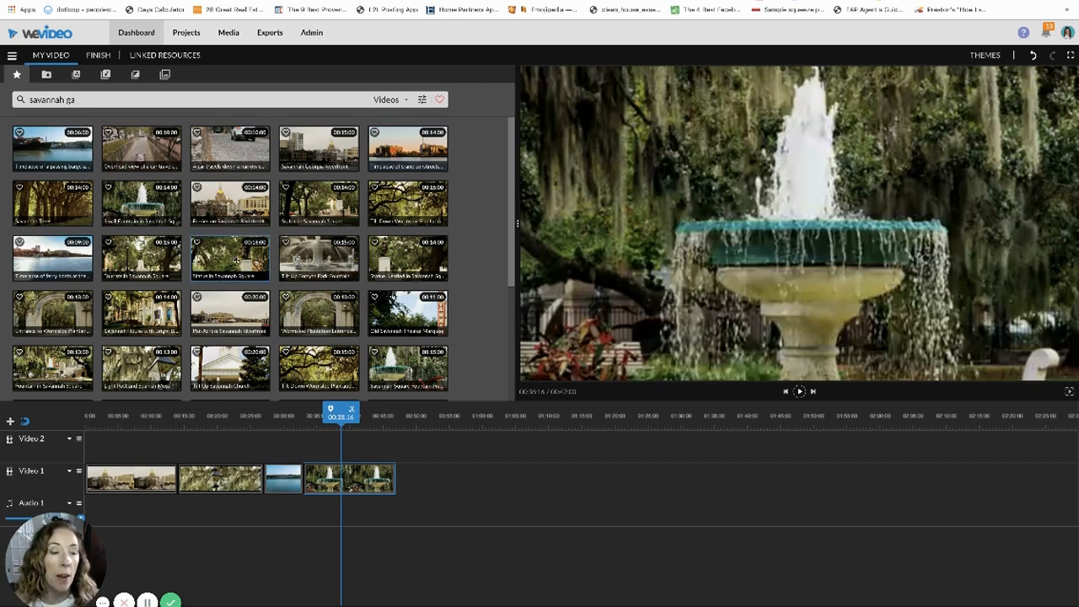
- Import the end card template, place it after the fountain clip on Video 1, and put the outro clip above it on Video 2
left_click(46, 75)
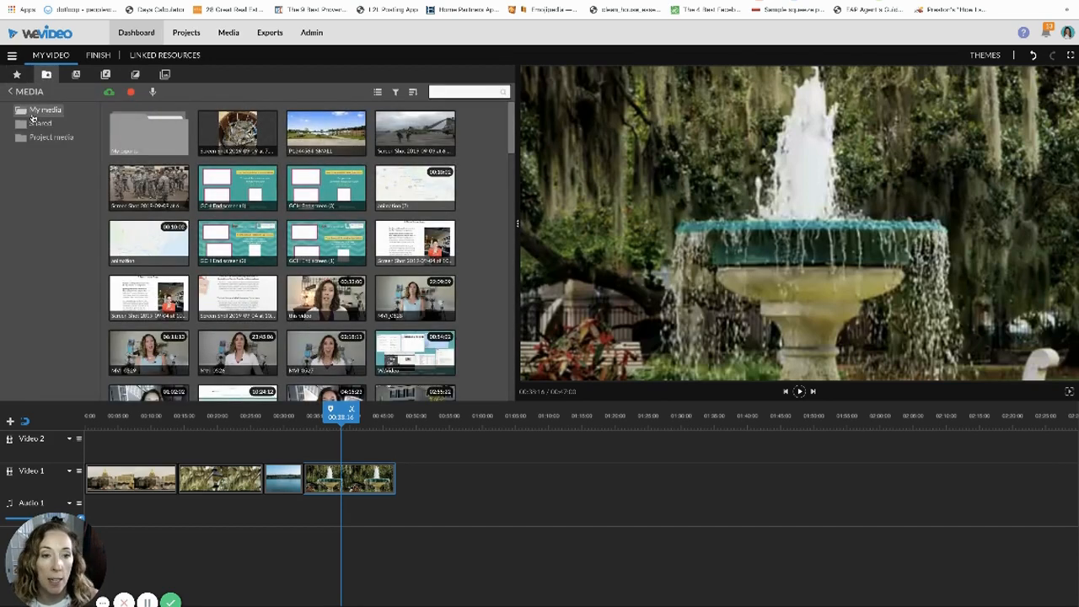
left_click(111, 94)
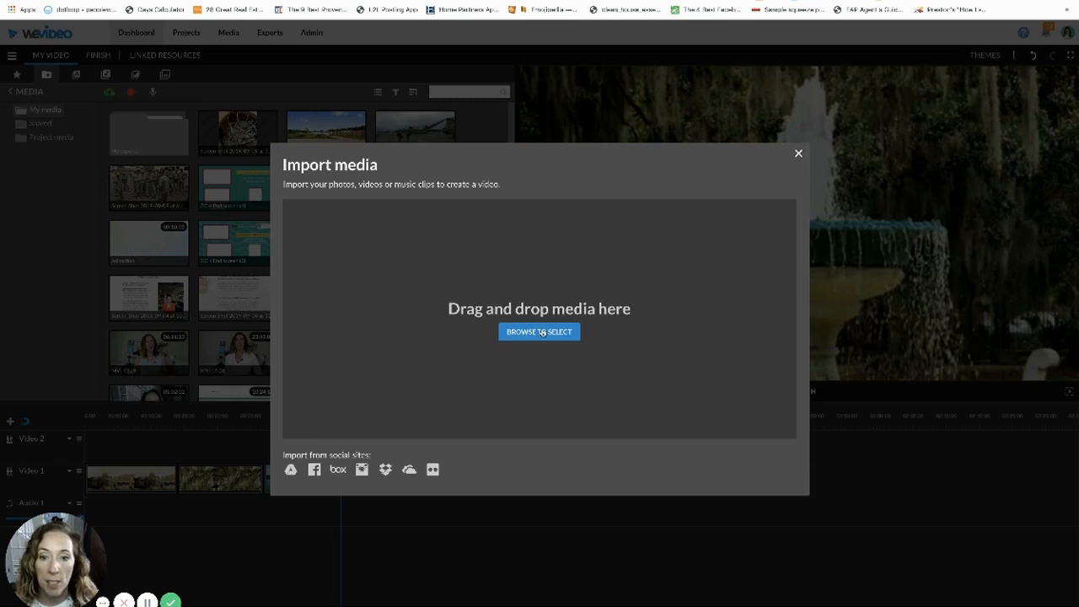
left_click_drag(237, 369, 525, 481)
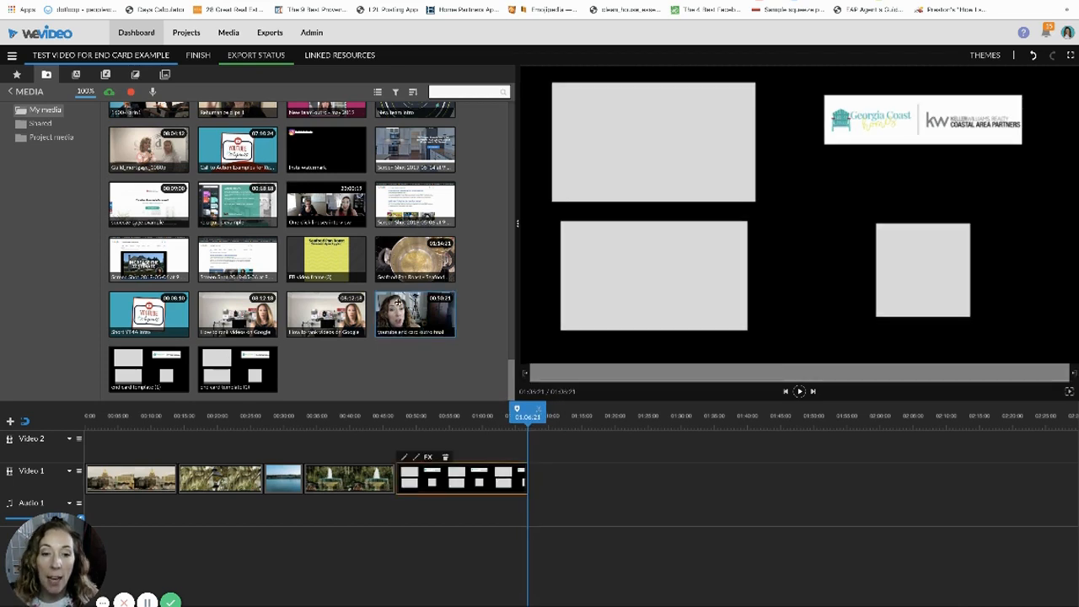
left_click(398, 301)
left_click_drag(397, 302, 411, 439)
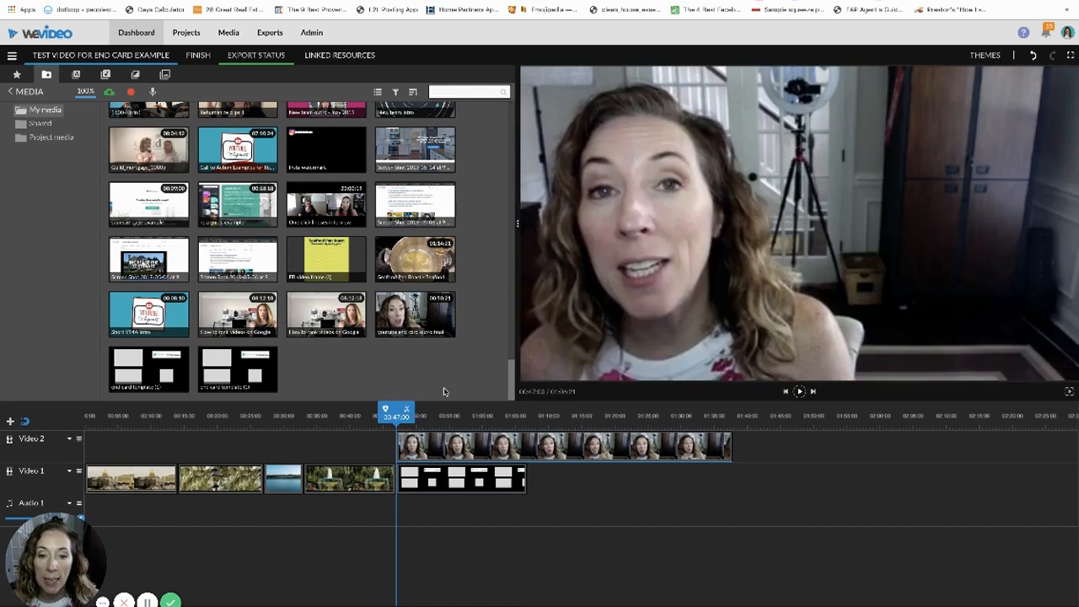
- Scale the outro clip to 0.39, position it at x 76, y 44 over the end card's upper-left placeholder, and save the changes
left_click(419, 450)
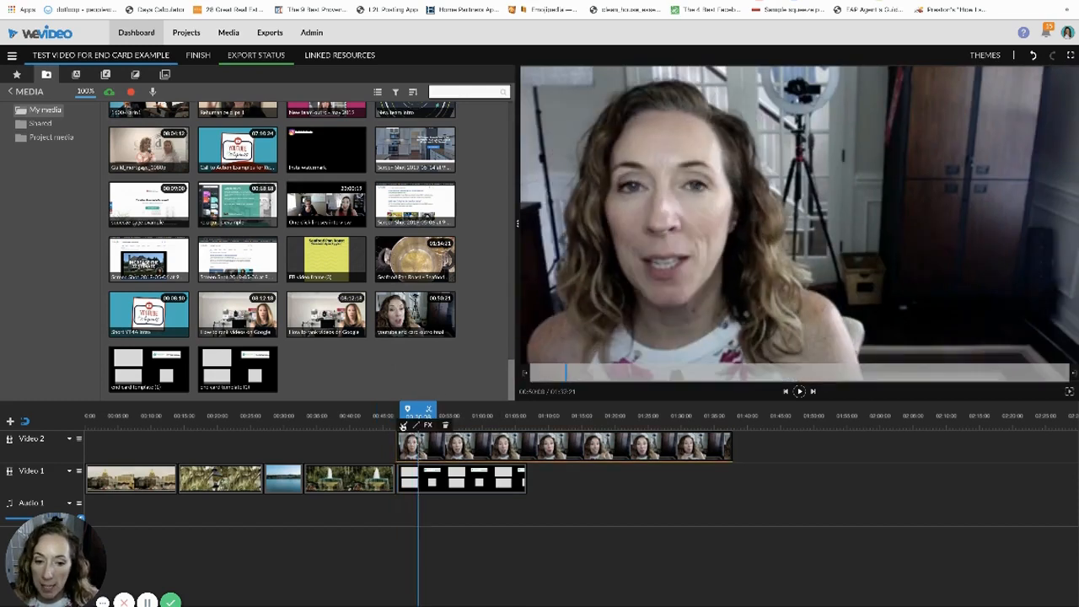
left_click(405, 426)
left_click_drag(262, 219, 170, 219)
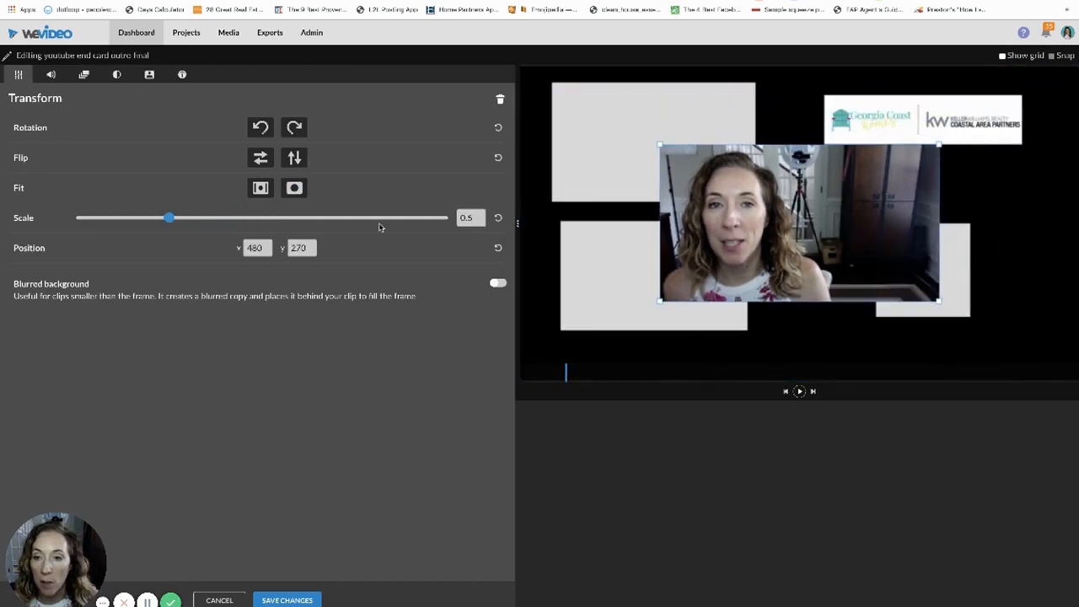
left_click_drag(734, 229, 635, 167)
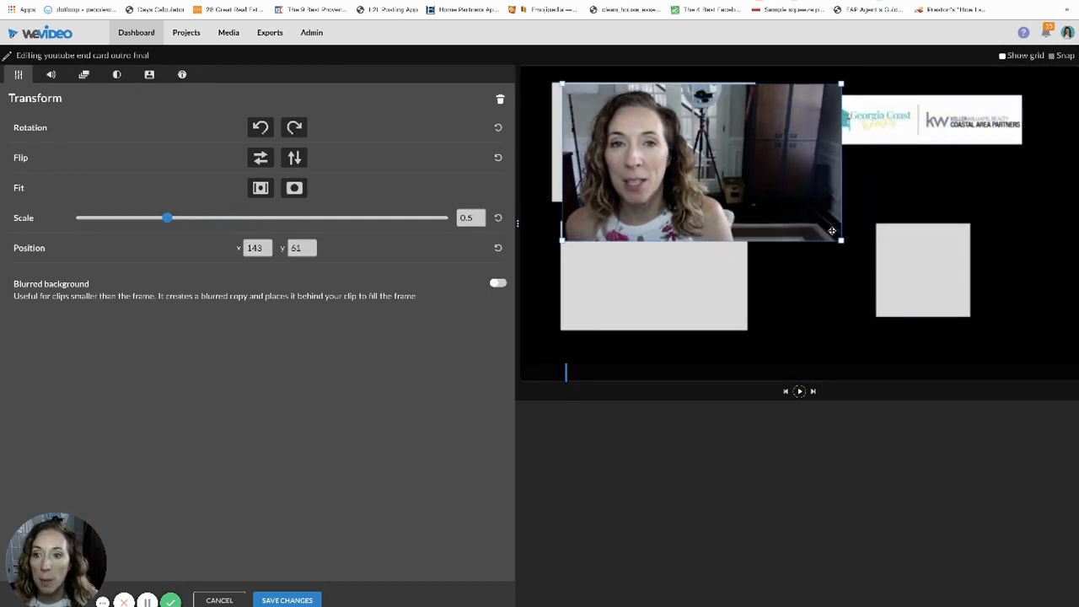
left_click_drag(837, 240, 794, 220)
left_click_drag(739, 198, 698, 178)
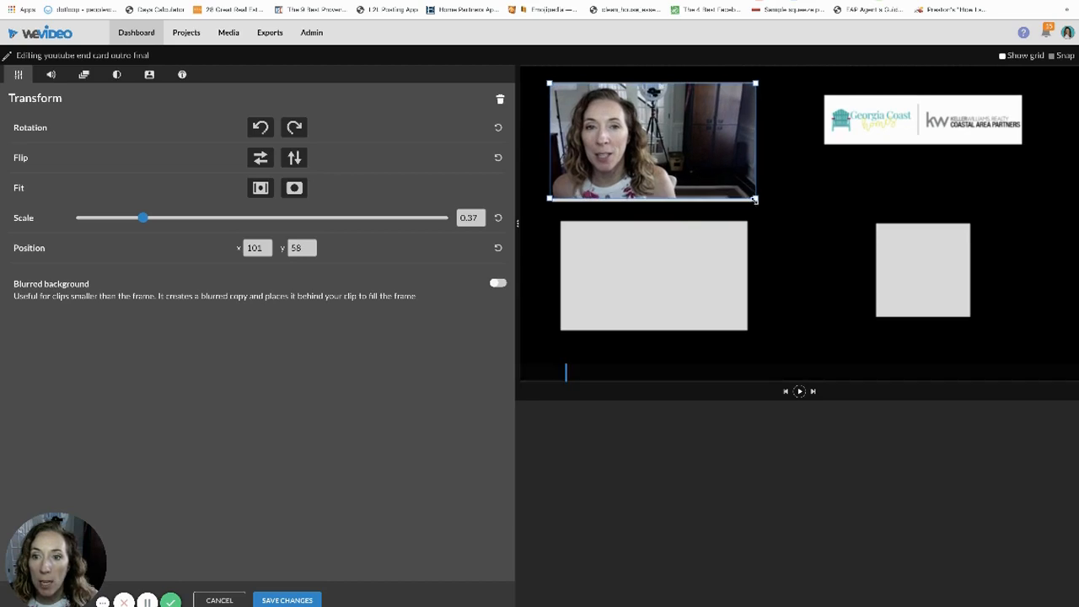
left_click_drag(754, 198, 762, 205)
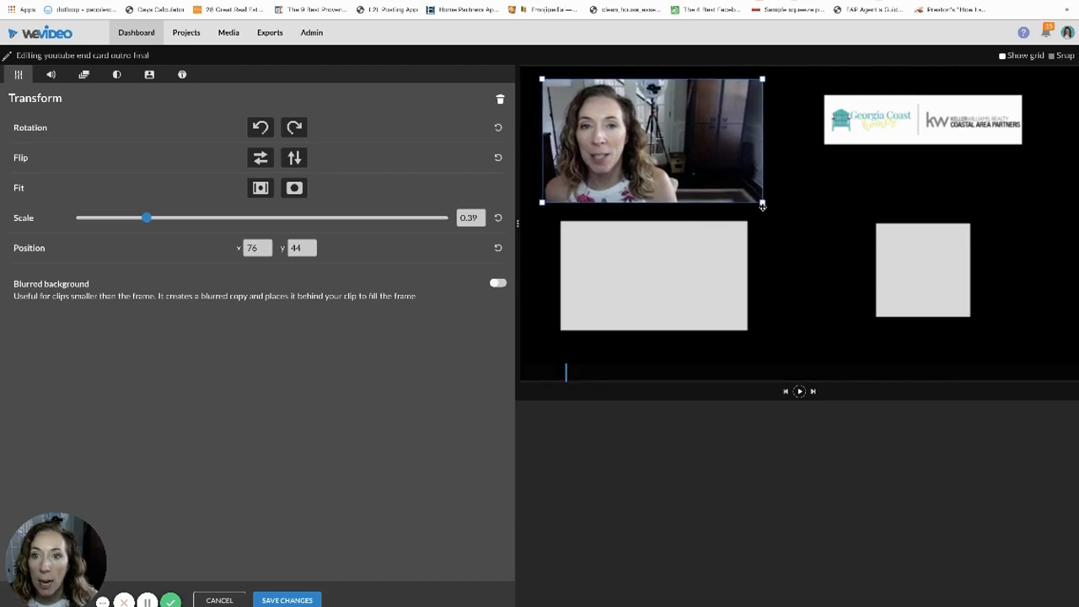
left_click(278, 600)
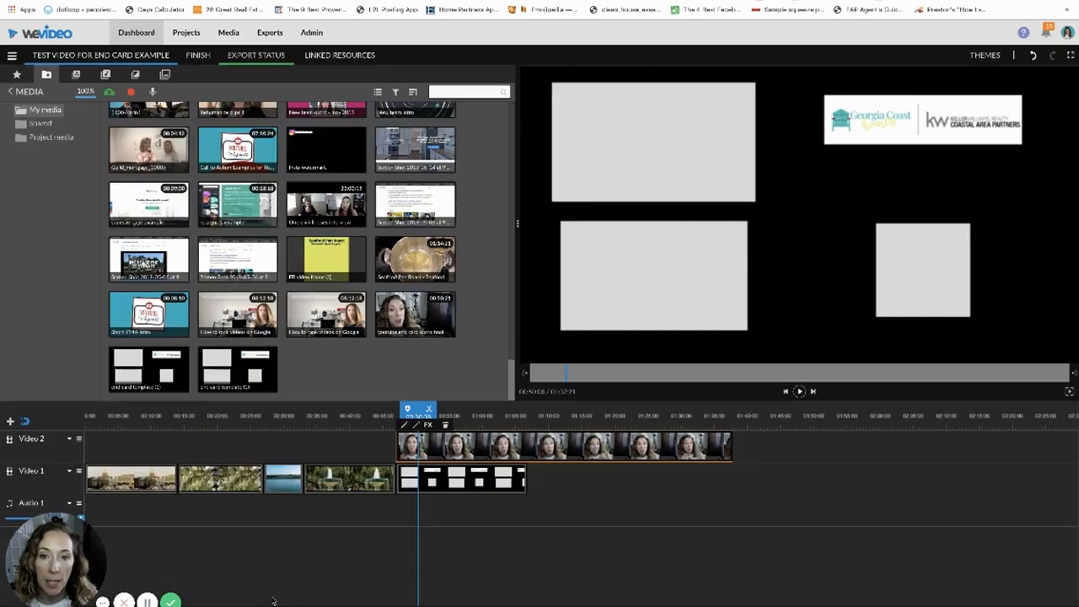
- Play the transition from the fountain clip into the end card to check the outro clip's placement
left_click_drag(417, 415, 394, 415)
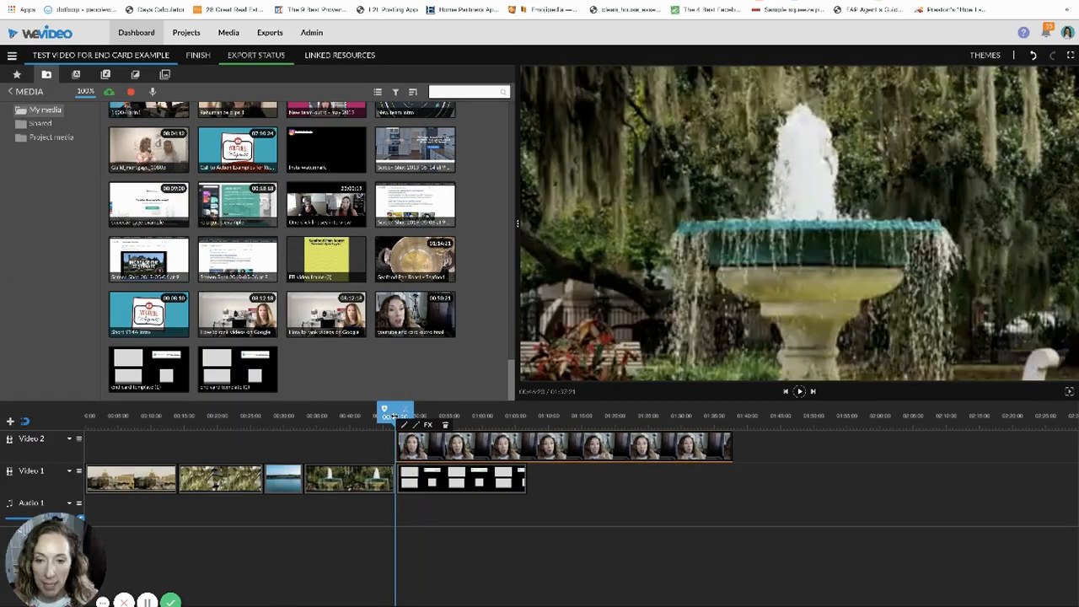
key("space")
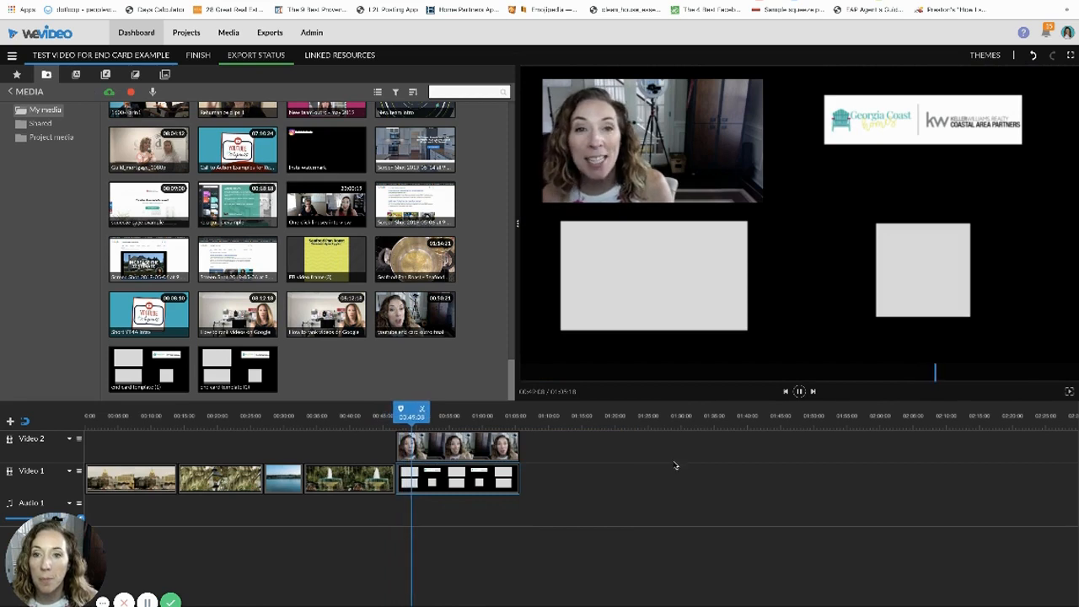
key("space")
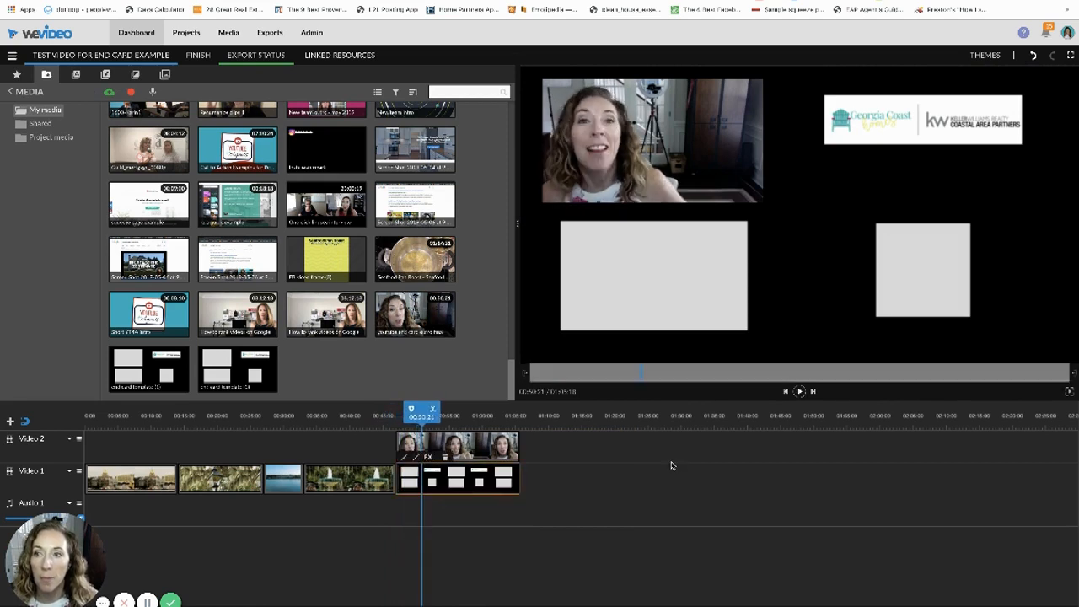
- Export "Test video for end card example" as a video with audio at HD (1280x720)
left_click(189, 56)
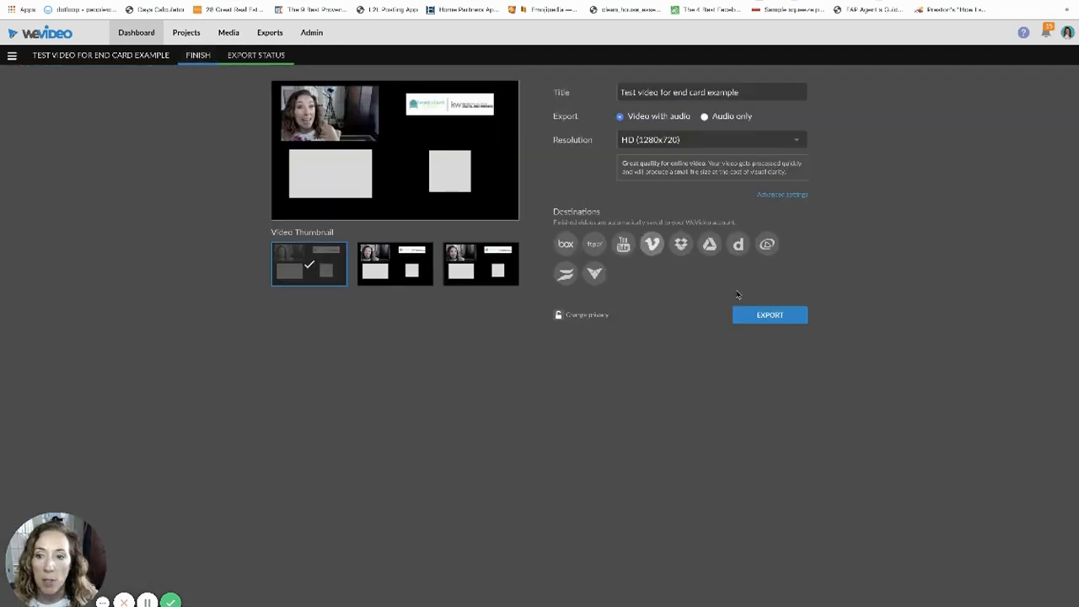
left_click(767, 317)
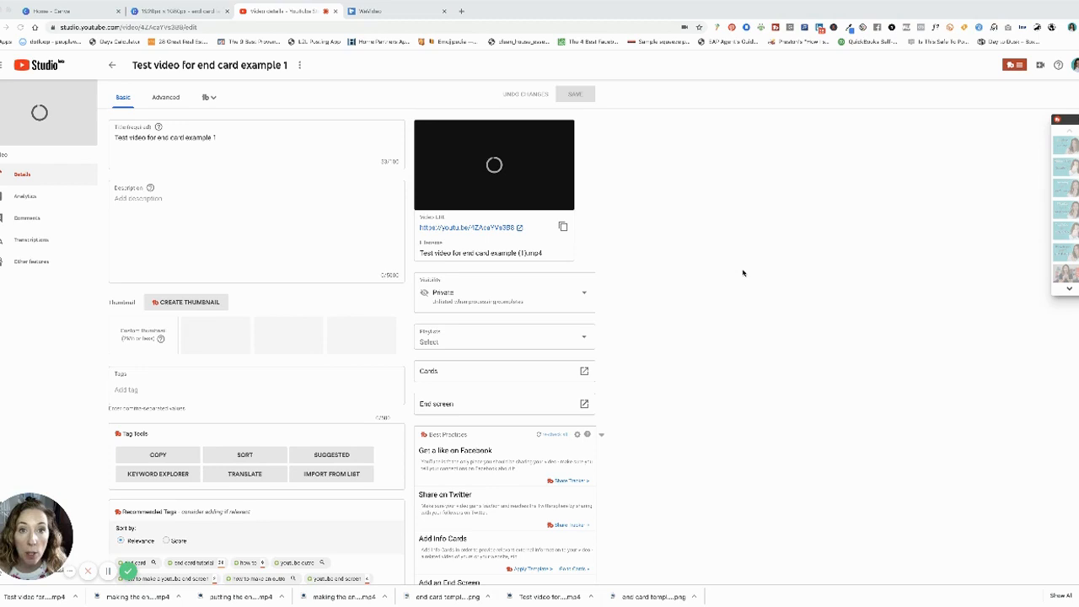
- Open the end screen editor for "Test video for end card example 1" and bring the video to 0:48, where the end card shows
scroll(742, 272, "down", 1)
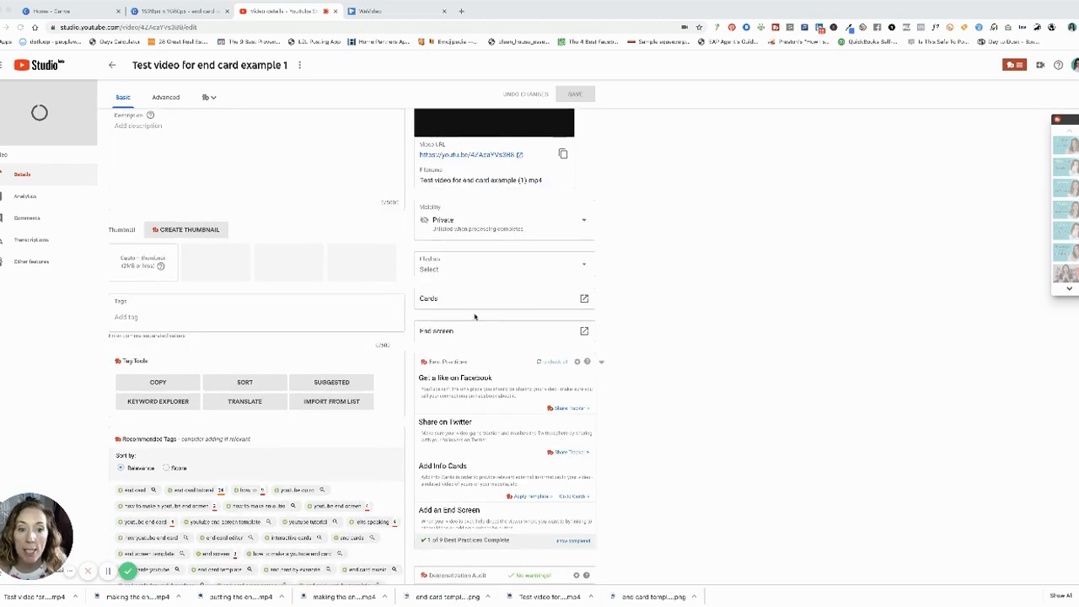
left_click(584, 326)
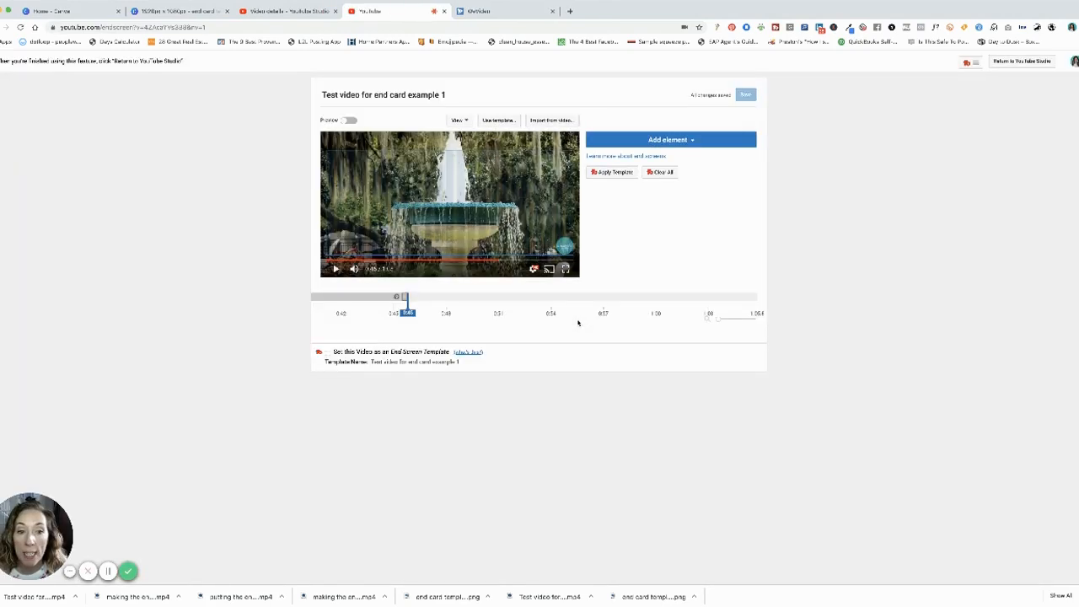
left_click(336, 269)
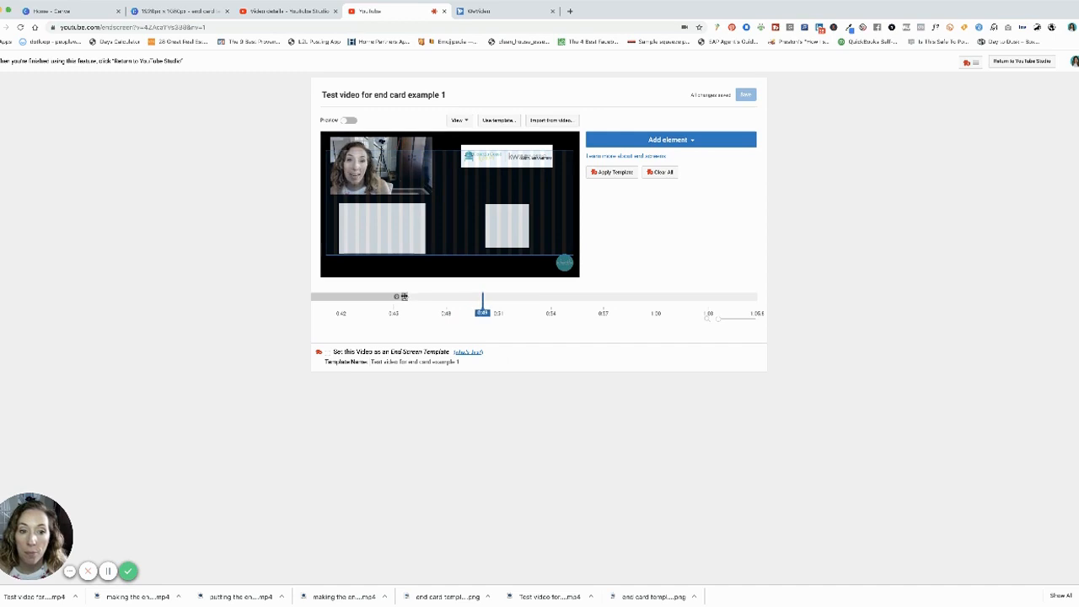
left_click(403, 297)
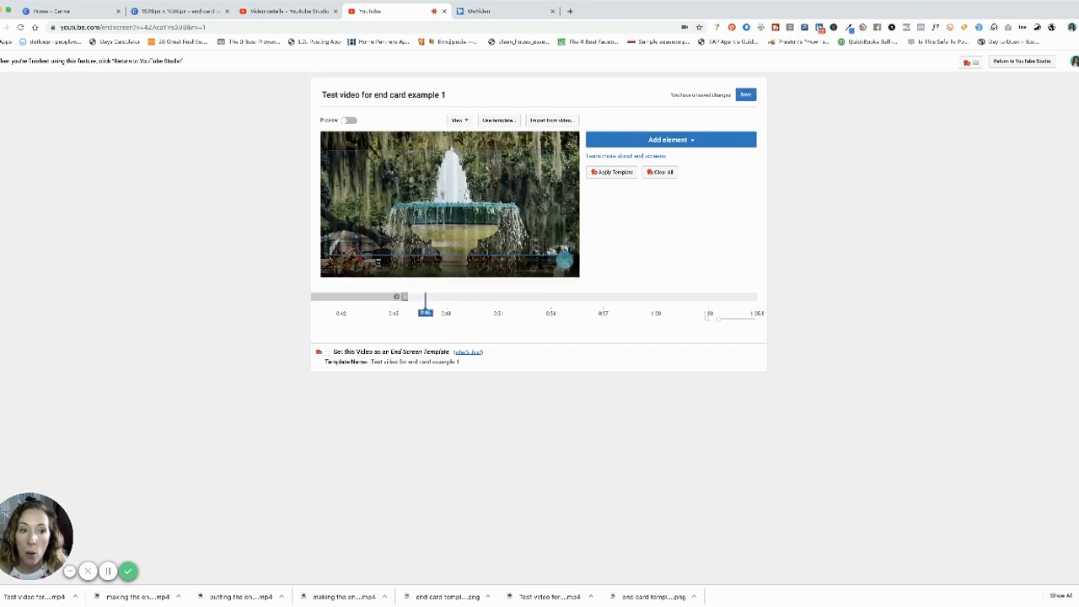
left_click(338, 268)
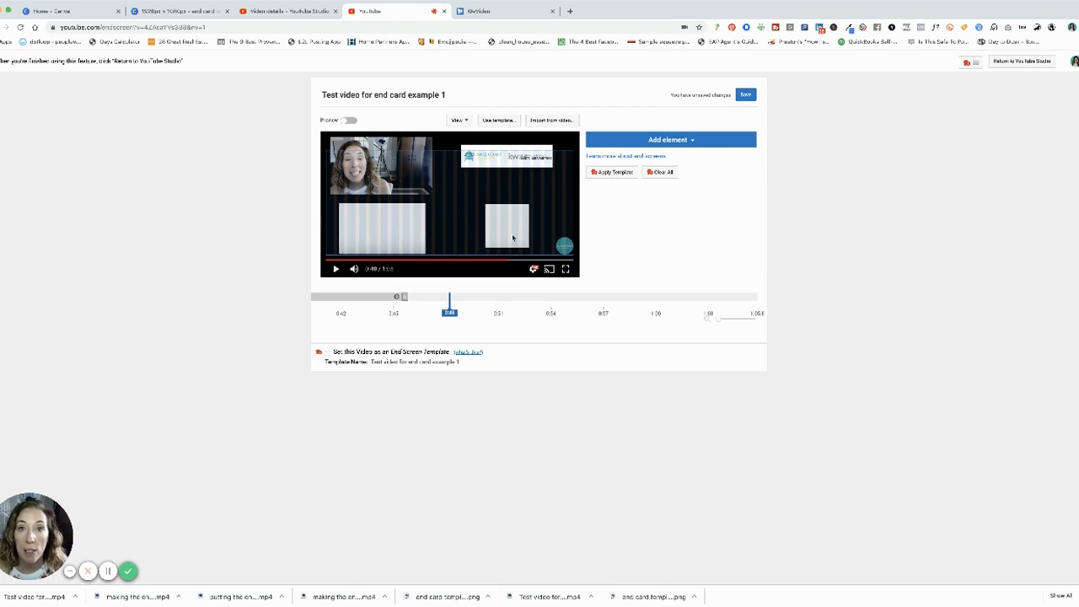
- Add the chosen upload "Branding watermark on YouTube - how to make your own for free" as a video element over the end card's lower-left placeholder
left_click(693, 143)
left_click(739, 169)
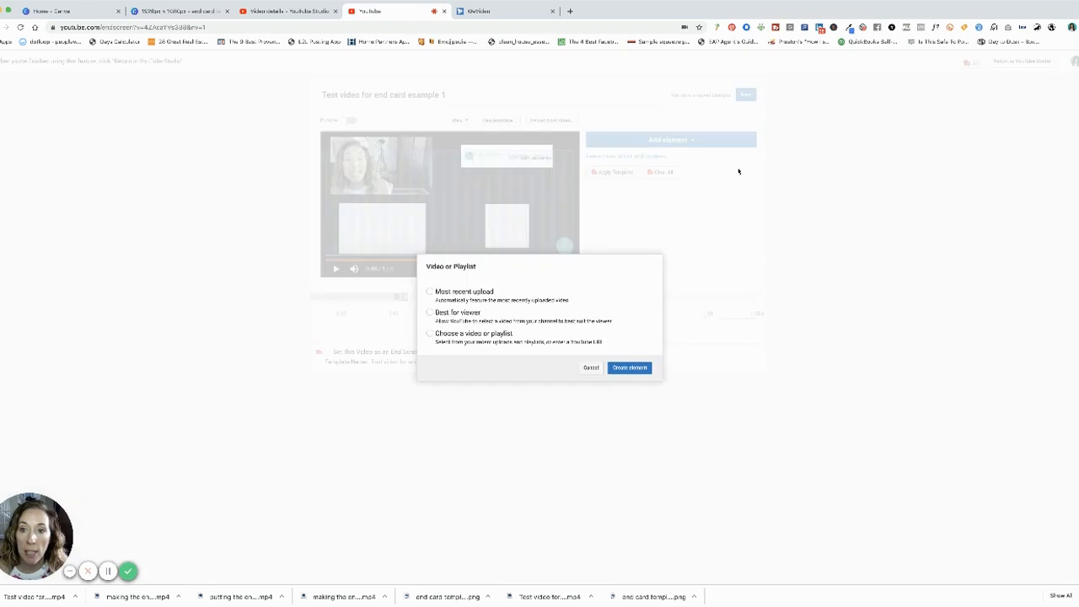
left_click(430, 335)
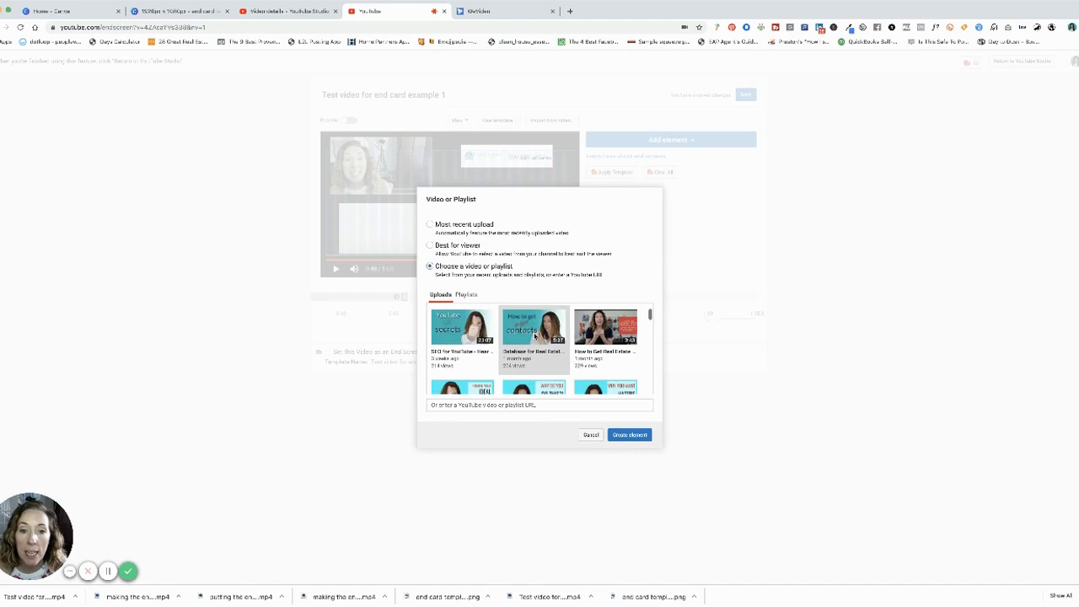
scroll(535, 335, "down", 5)
scroll(535, 336, "down", 5)
scroll(534, 335, "up", 2)
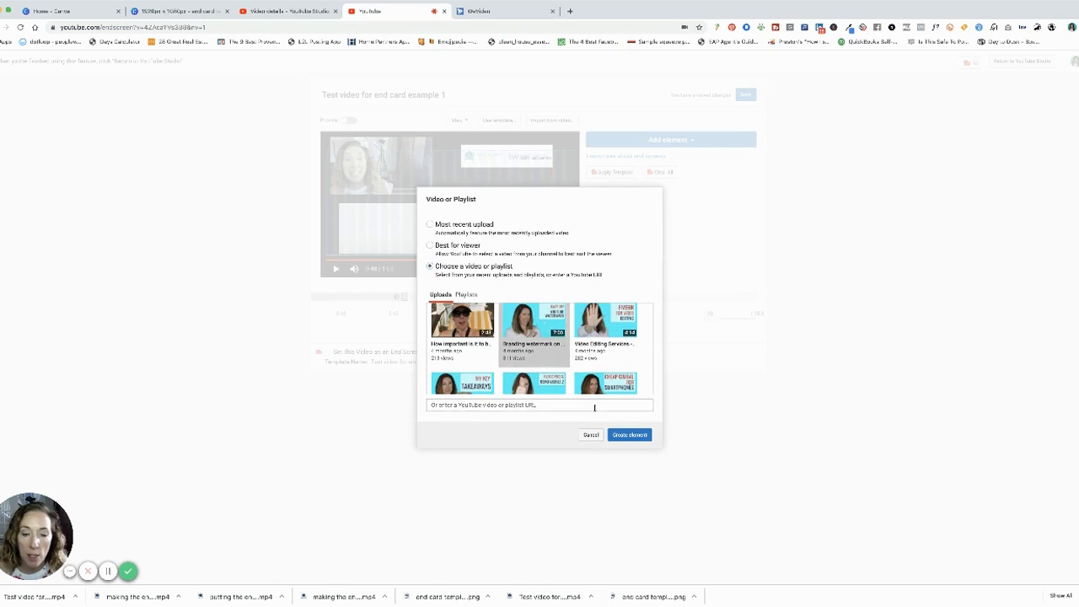
left_click(628, 435)
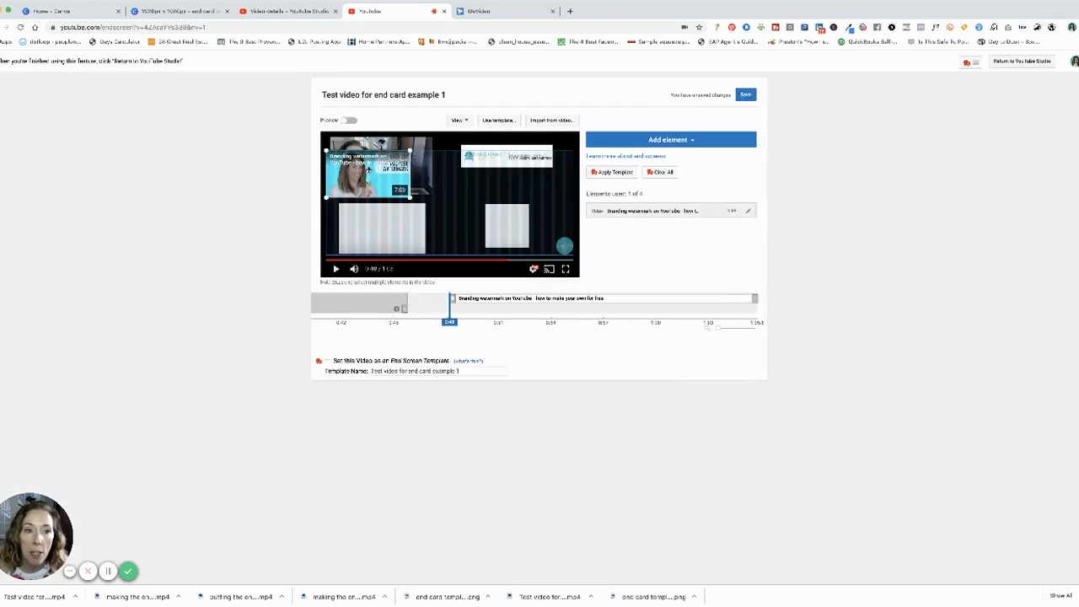
left_click(381, 207)
left_click_drag(381, 223, 382, 224)
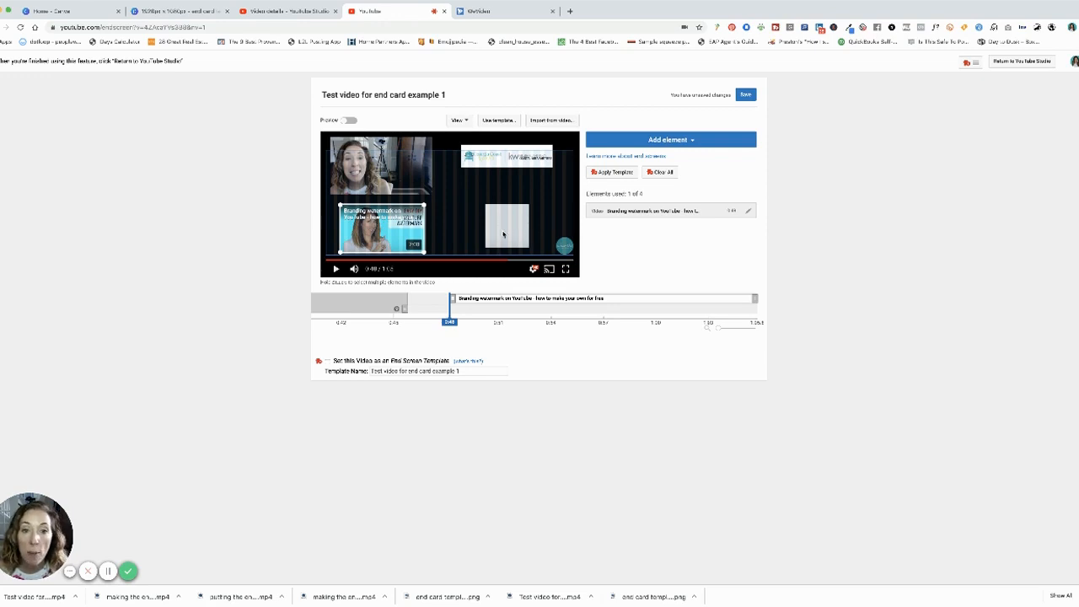
- Add a Subscribe element, place it over the end card's square placeholder, and save the end screen
left_click(701, 142)
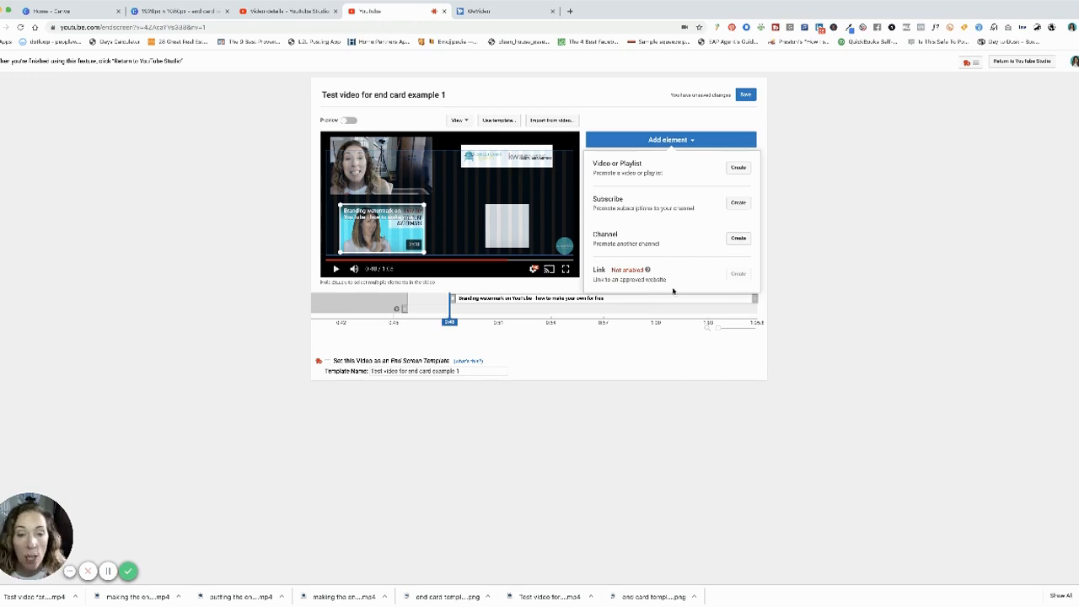
left_click(739, 203)
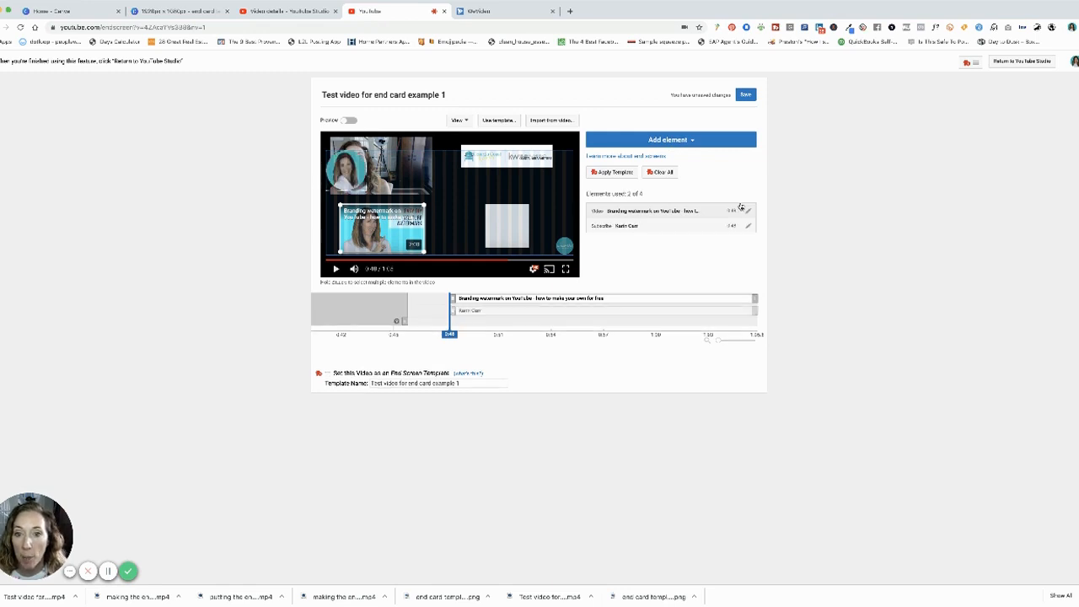
left_click(349, 169)
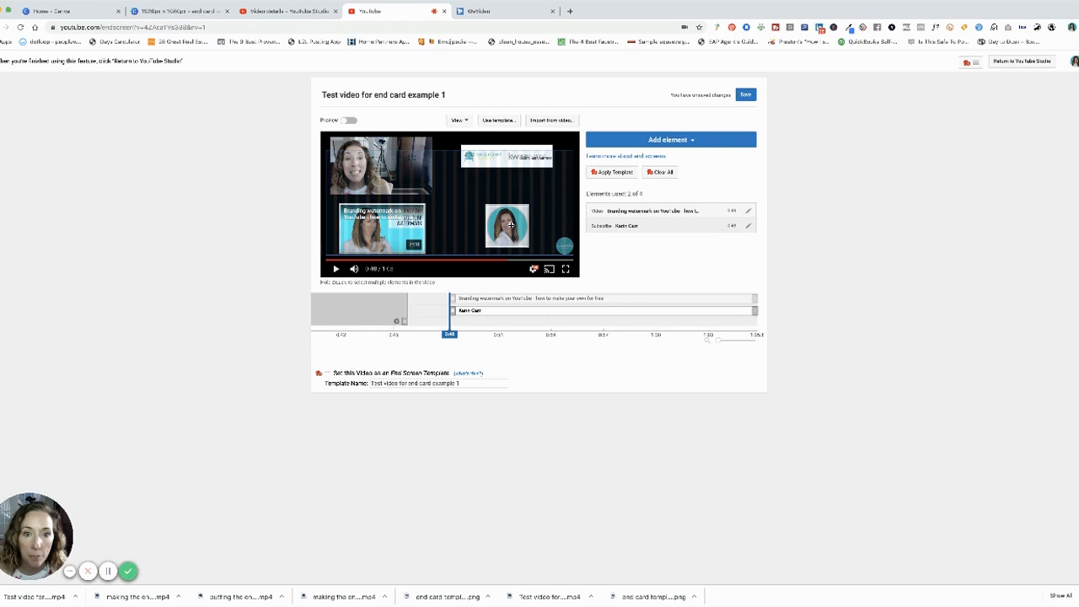
left_click(746, 95)
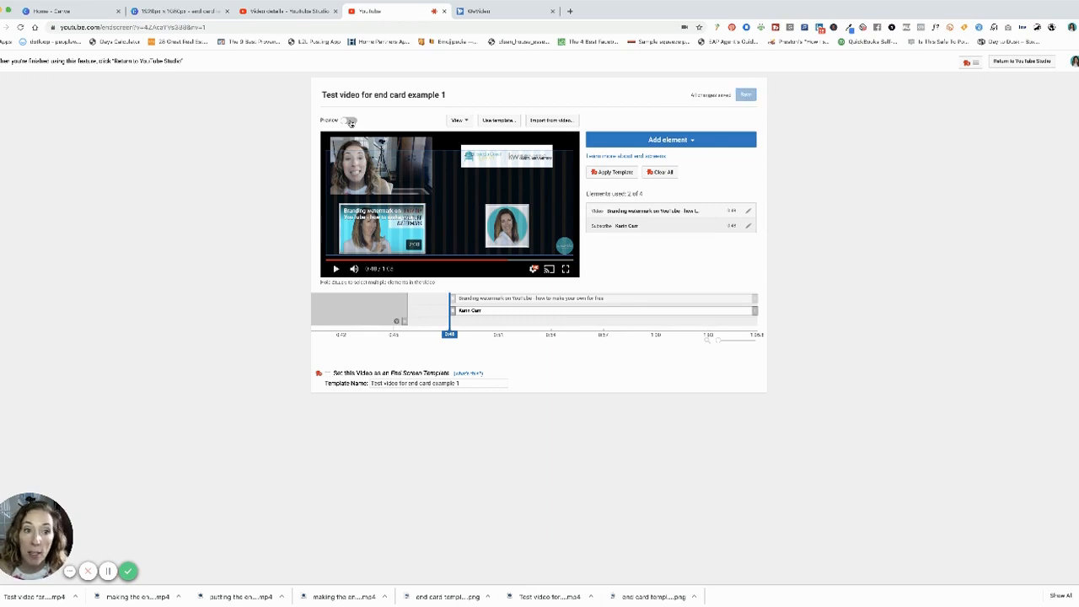
- Preview the end screen and replay the outro to find the moment when the elements should appear
left_click(349, 121)
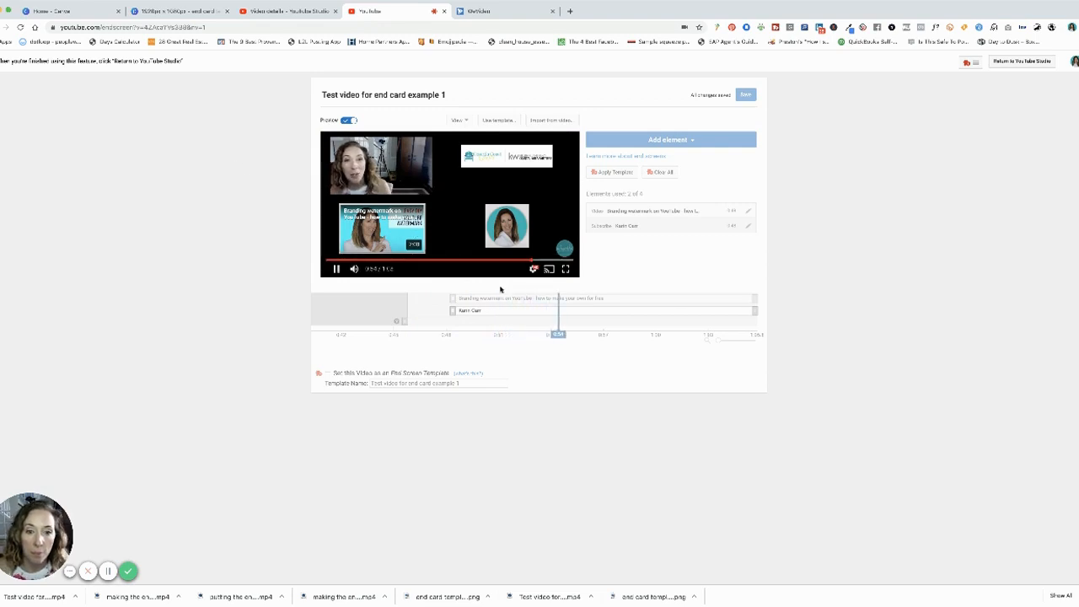
left_click(579, 335)
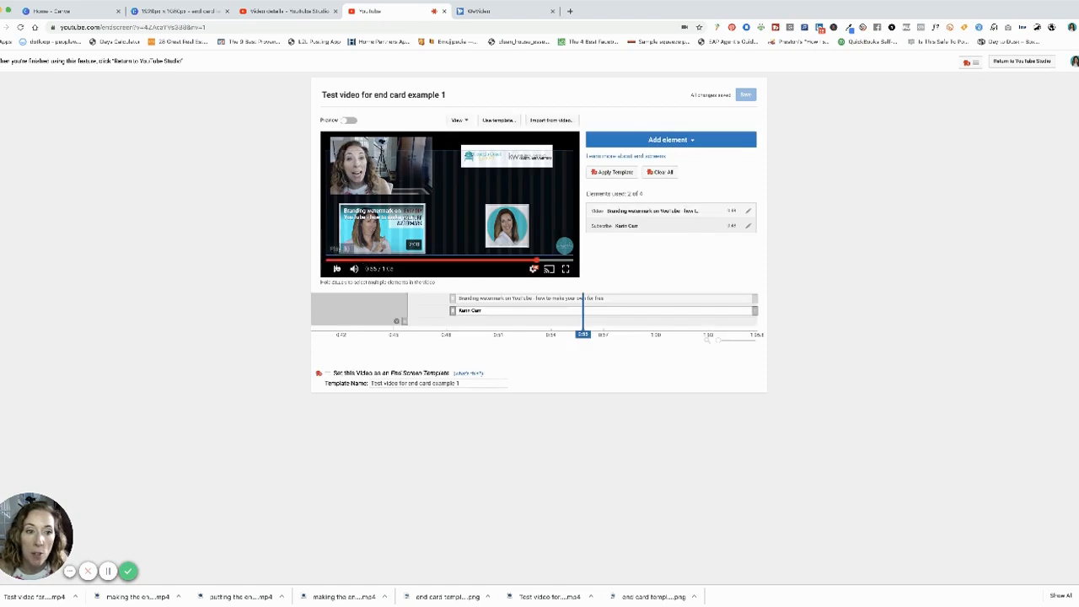
left_click_drag(582, 334, 531, 333)
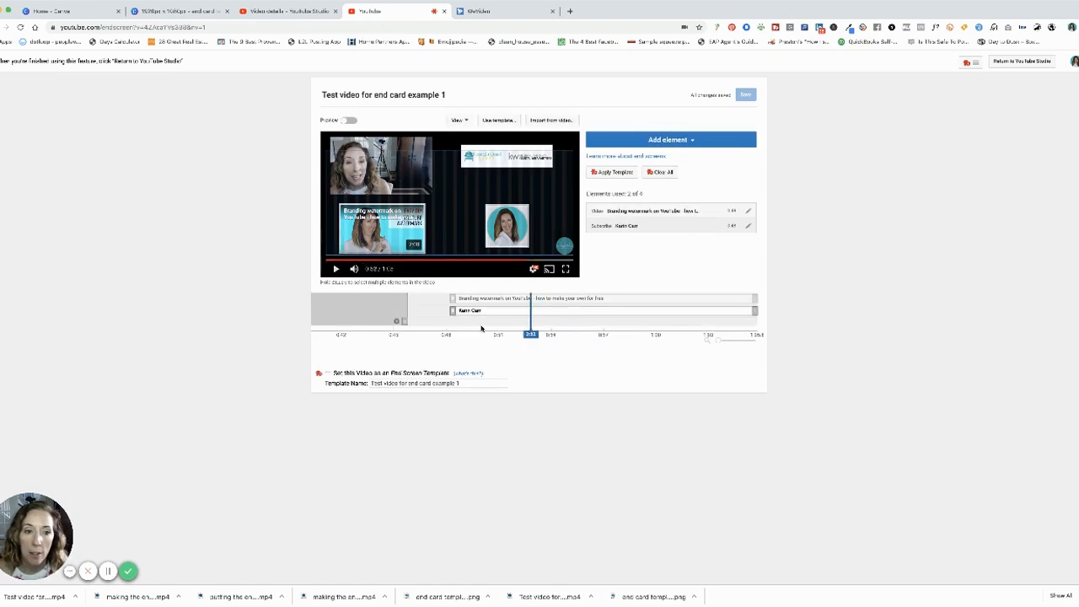
left_click(334, 268)
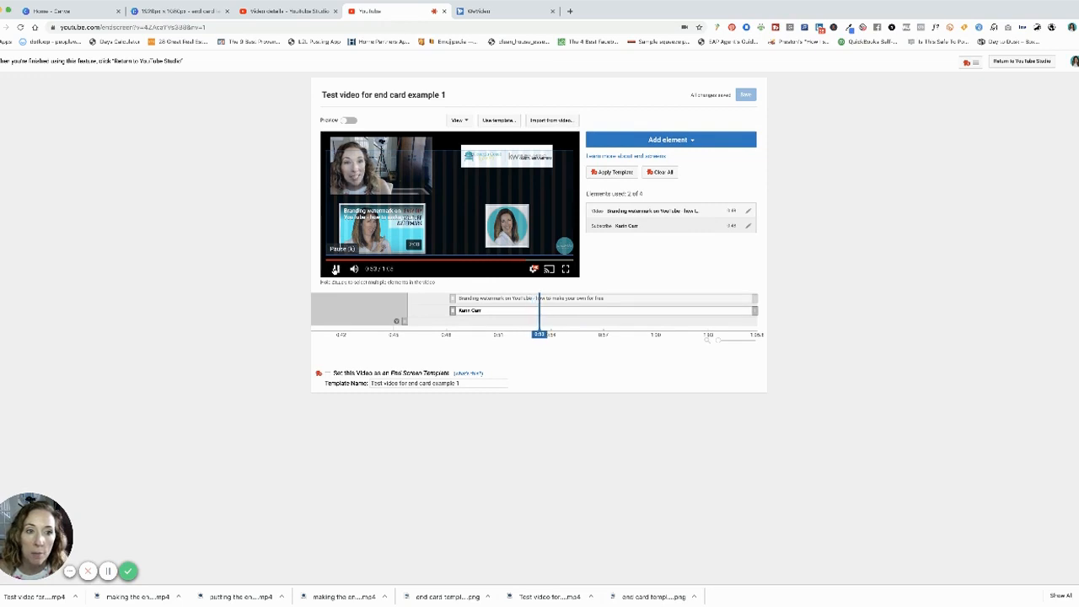
left_click_drag(511, 335, 482, 334)
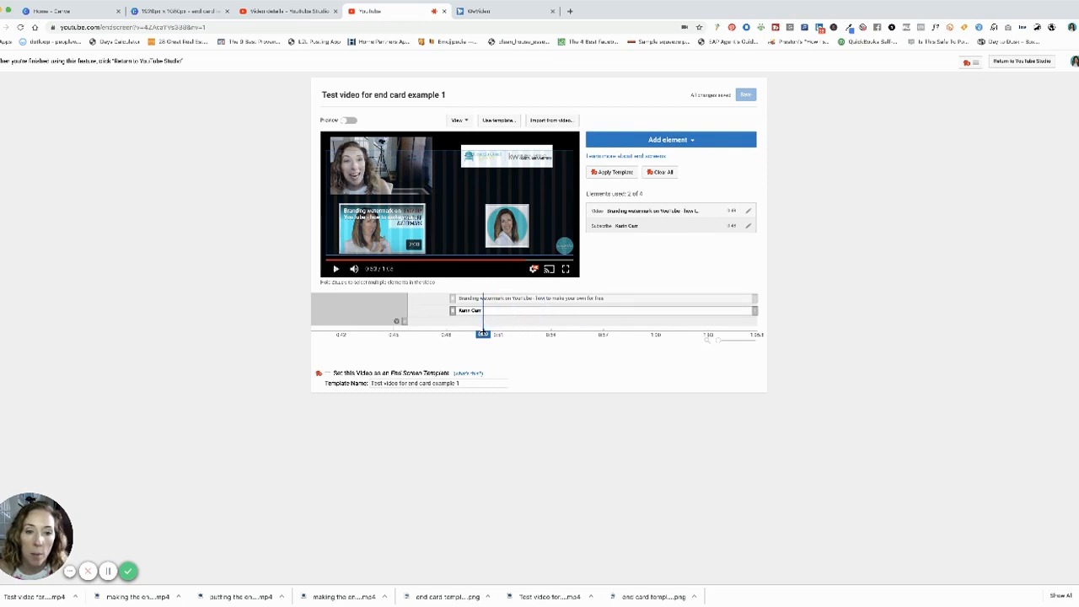
left_click(335, 269)
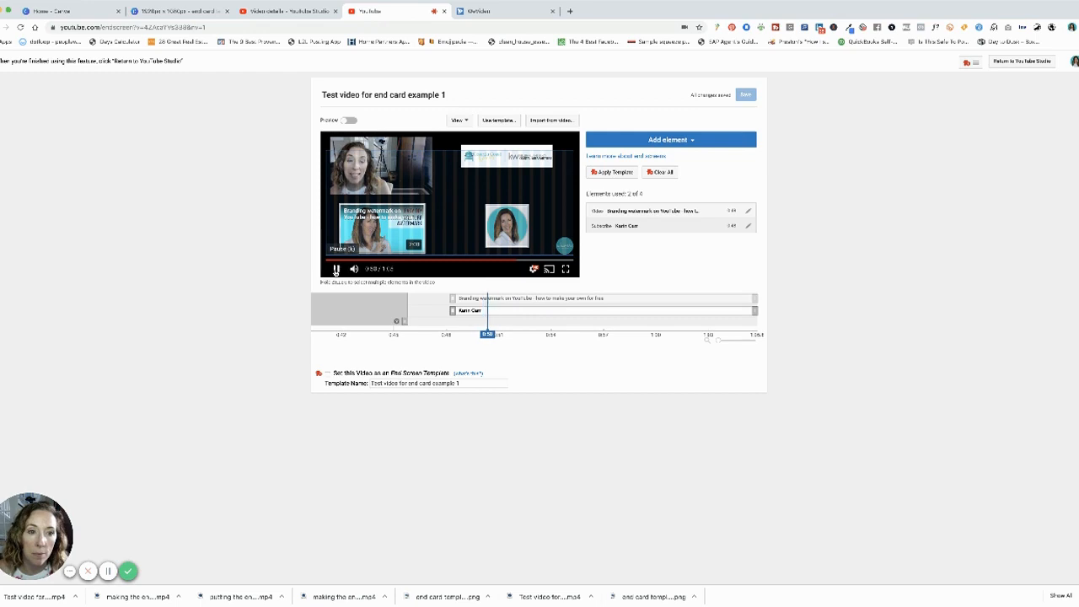
left_click(334, 269)
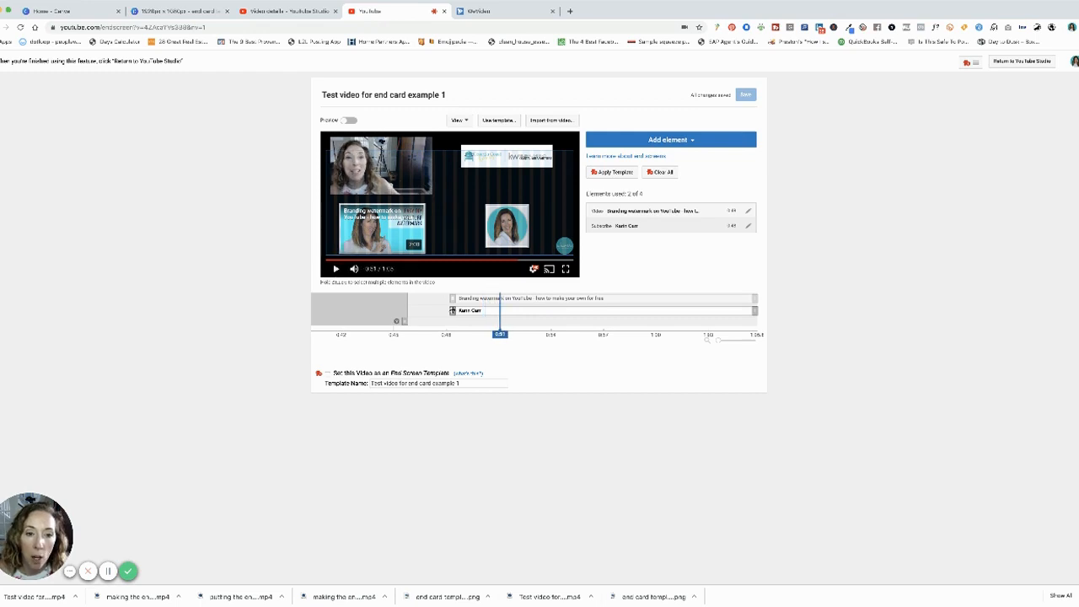
- Delay the start of both the video and Subscribe elements to about 0:51, play the result, and save the end screen
left_click_drag(453, 310, 447, 334)
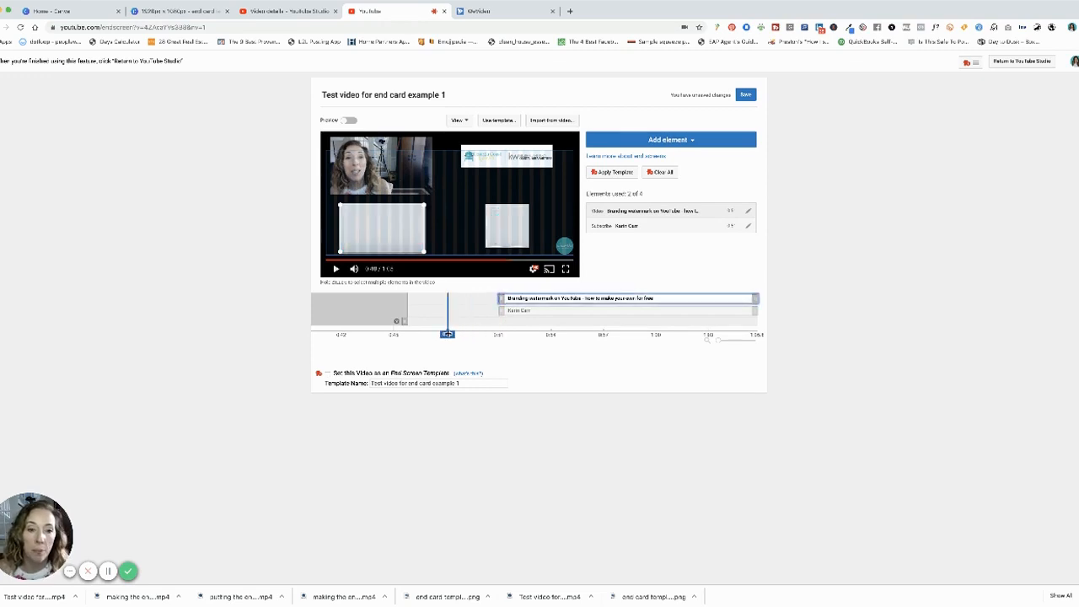
left_click(336, 269)
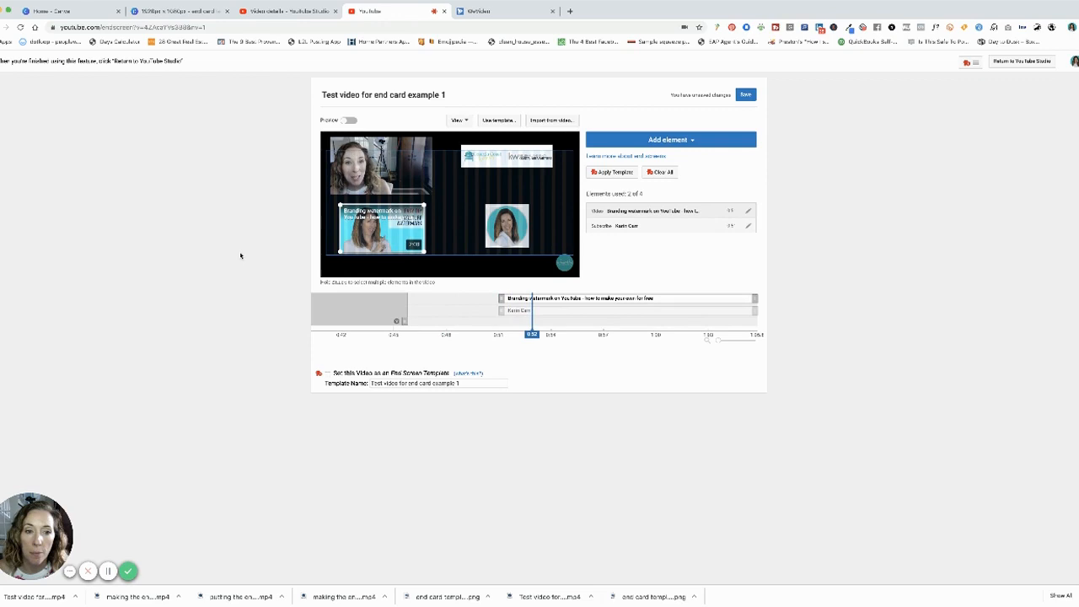
left_click(336, 268)
left_click(744, 96)
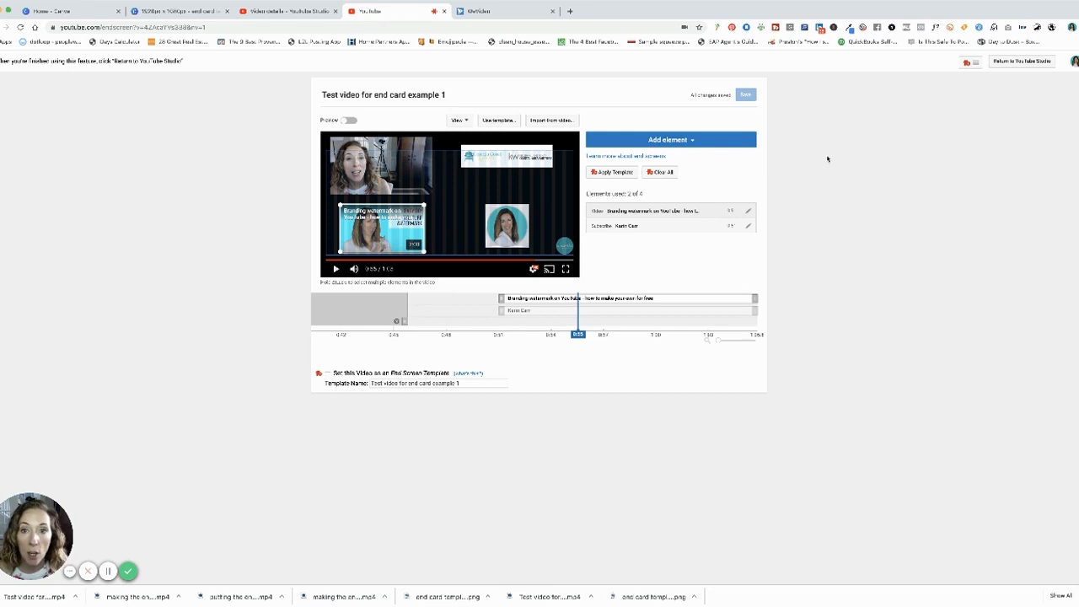